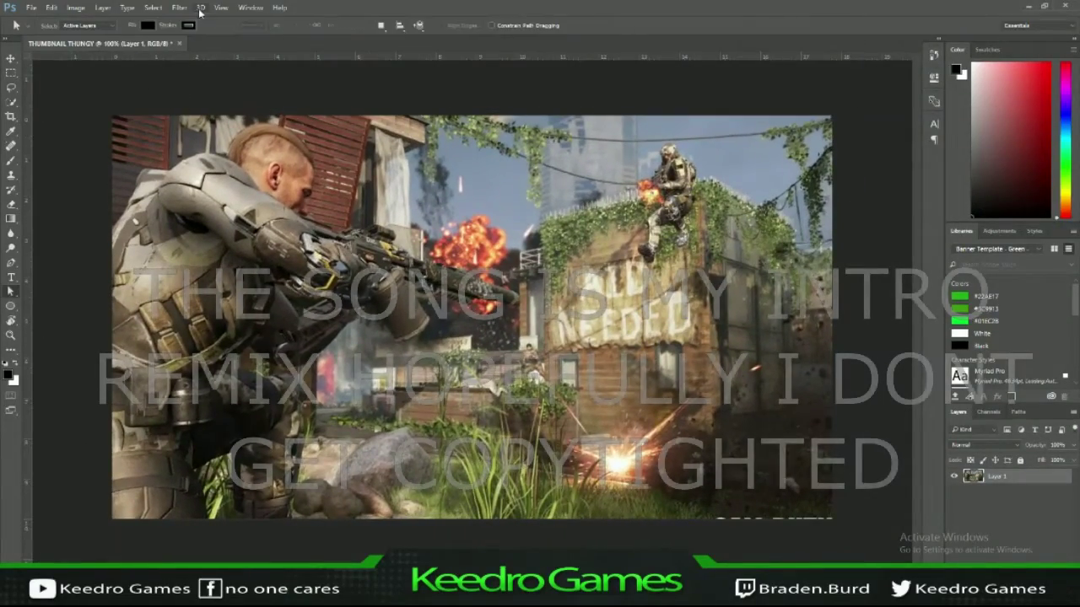
Preview a Motion Blur filter on the screenshot, then cancel it unapplied
{"action": "left_click", "coordinate": [178, 8]}
{"action": "left_click", "coordinate": [354, 195]}
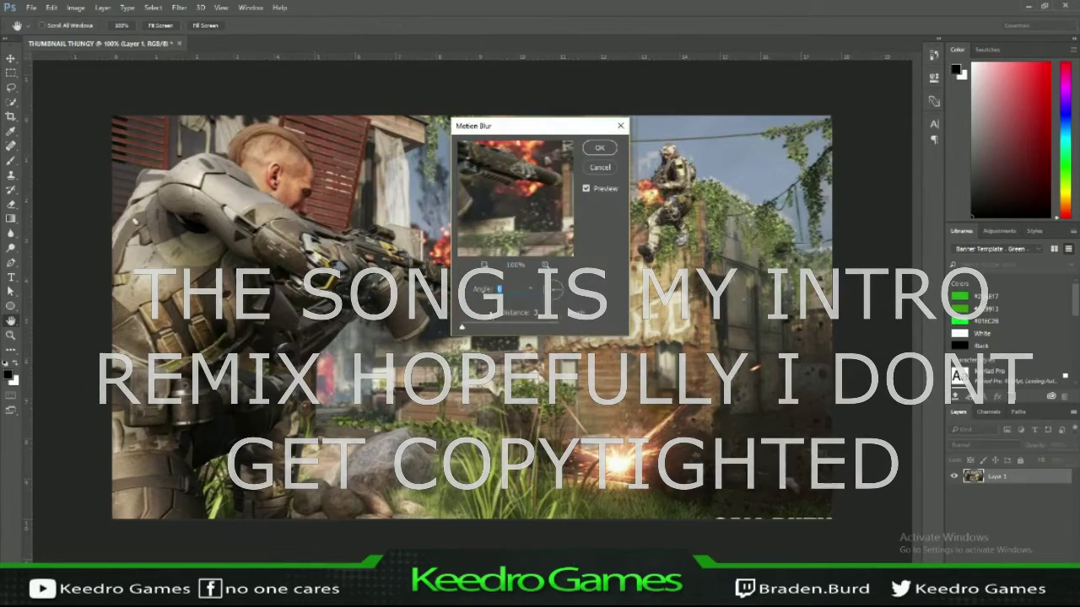
{"action": "left_click", "coordinate": [598, 147]}
{"action": "left_click", "coordinate": [540, 225]}
{"action": "key", "text": "Escape"}
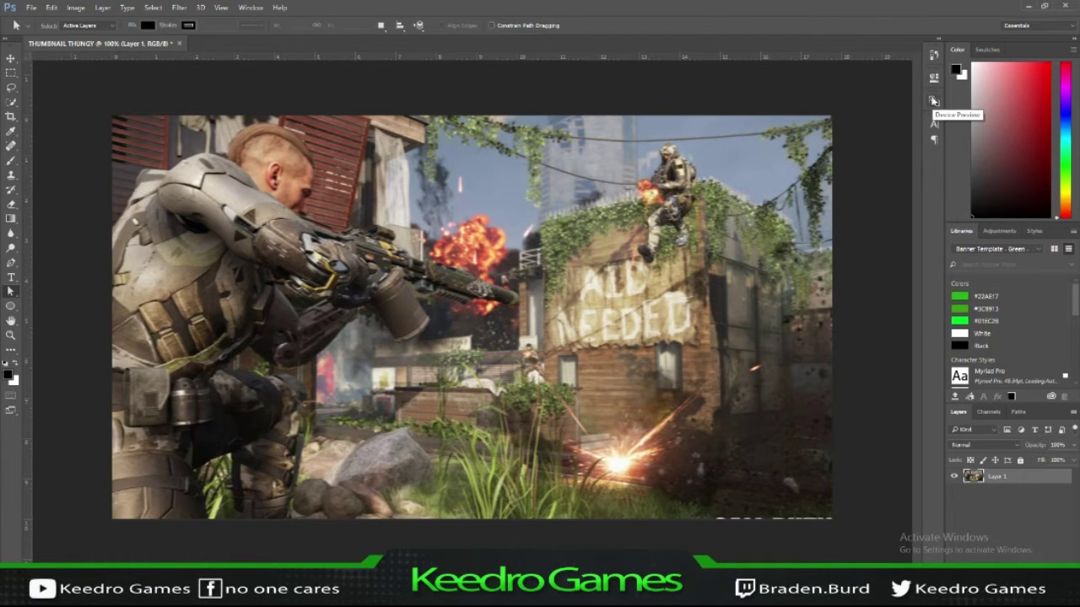
Bring up the Adjustments panel's list of adjustment layer types
{"action": "scroll", "coordinate": [1076, 325], "scroll_direction": "down", "scroll_amount": 3}
{"action": "scroll", "coordinate": [1071, 308], "scroll_direction": "up", "scroll_amount": 3}
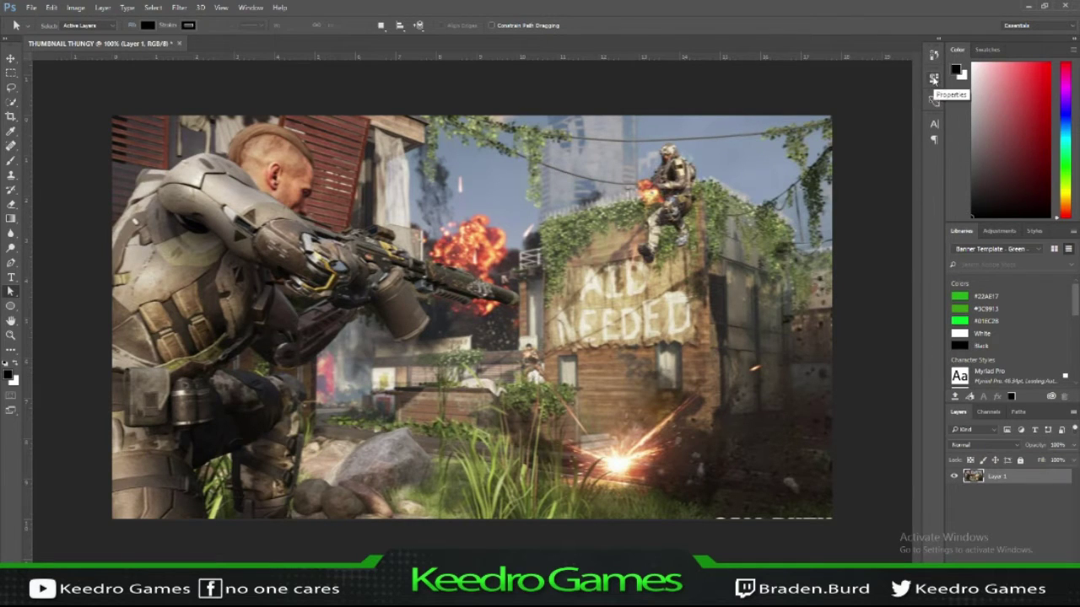
{"action": "left_click", "coordinate": [1000, 230]}
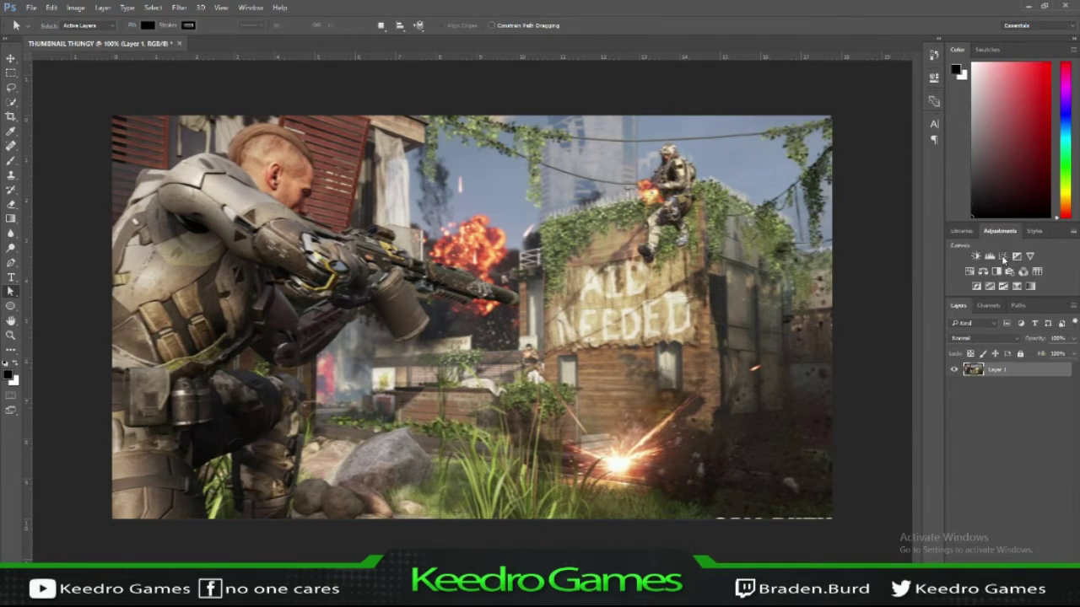
Add Hue/Saturation with saturation near -93 and an S-shaped Curves adjustment
{"action": "left_click", "coordinate": [969, 271]}
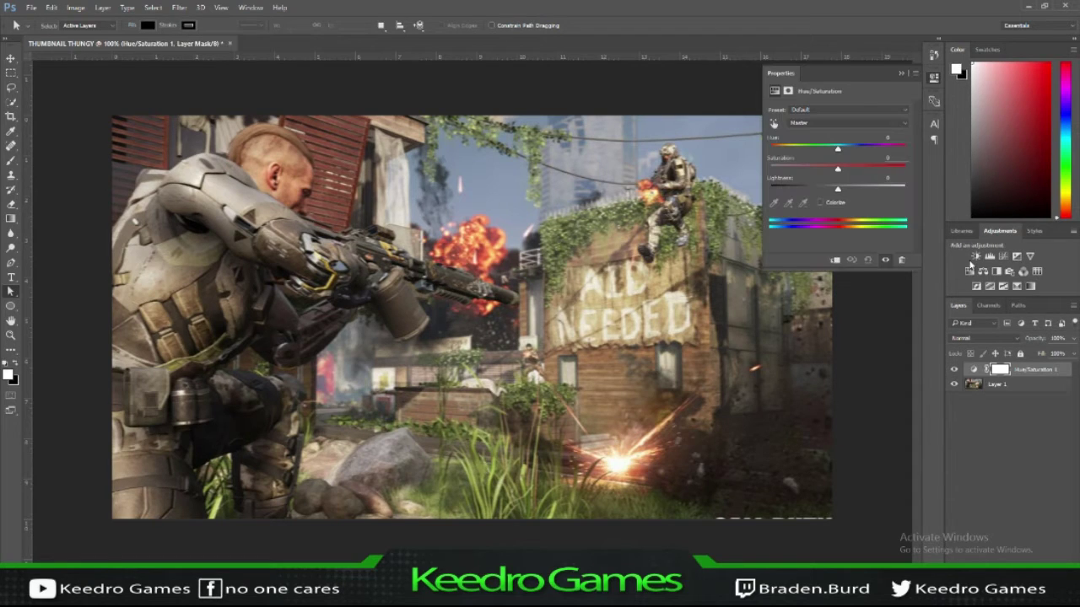
{"action": "left_click_drag", "start_coordinate": [845, 170], "coordinate": [783, 174]}
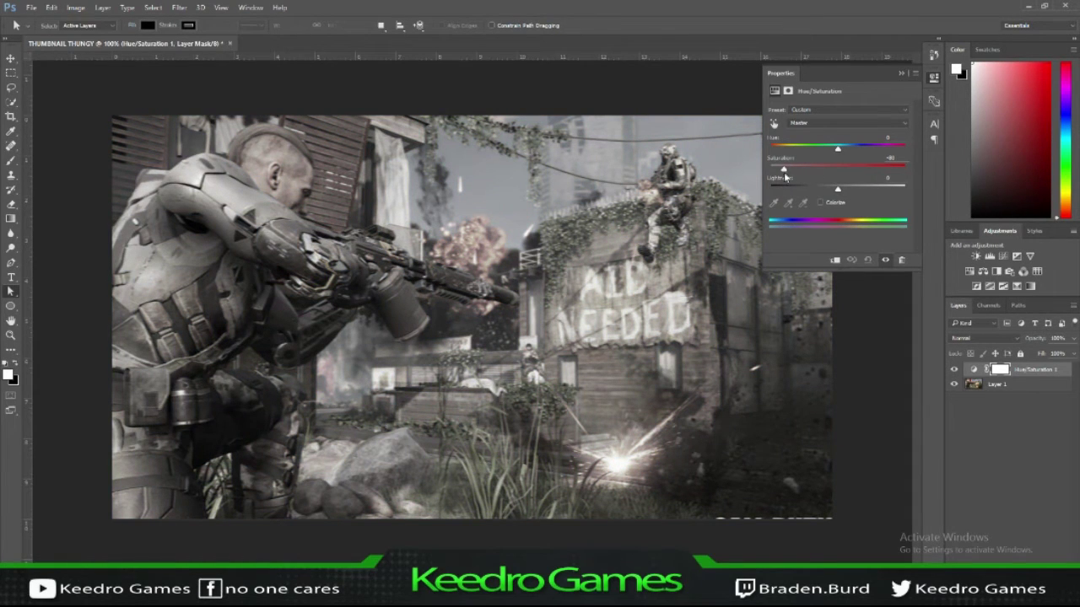
{"action": "left_click", "coordinate": [1003, 256]}
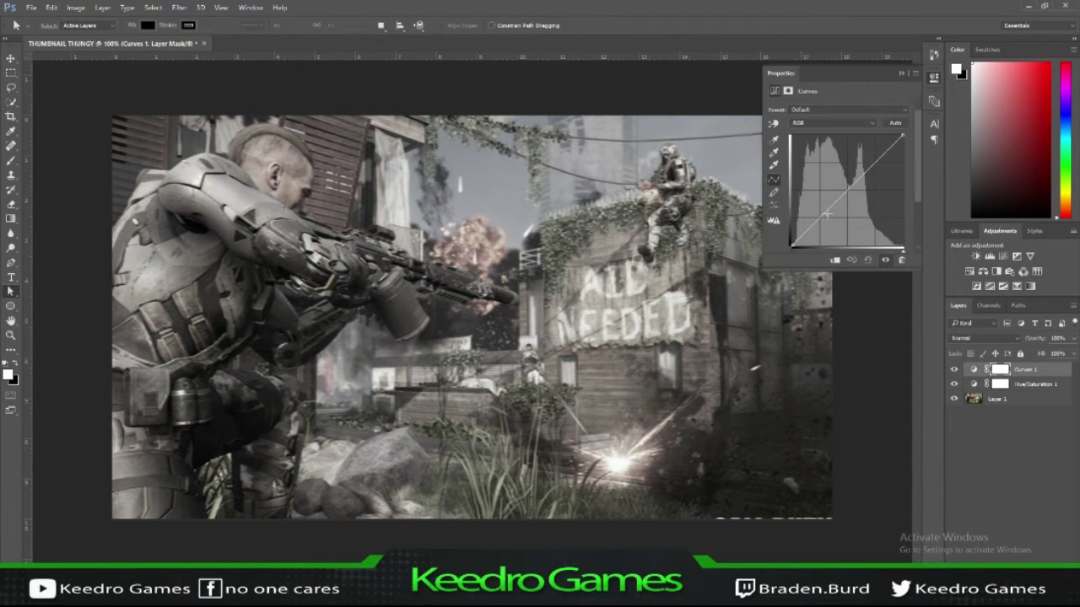
{"action": "left_click_drag", "start_coordinate": [827, 212], "coordinate": [852, 221]}
{"action": "left_click_drag", "start_coordinate": [877, 169], "coordinate": [884, 160]}
{"action": "left_click", "coordinate": [901, 73]}
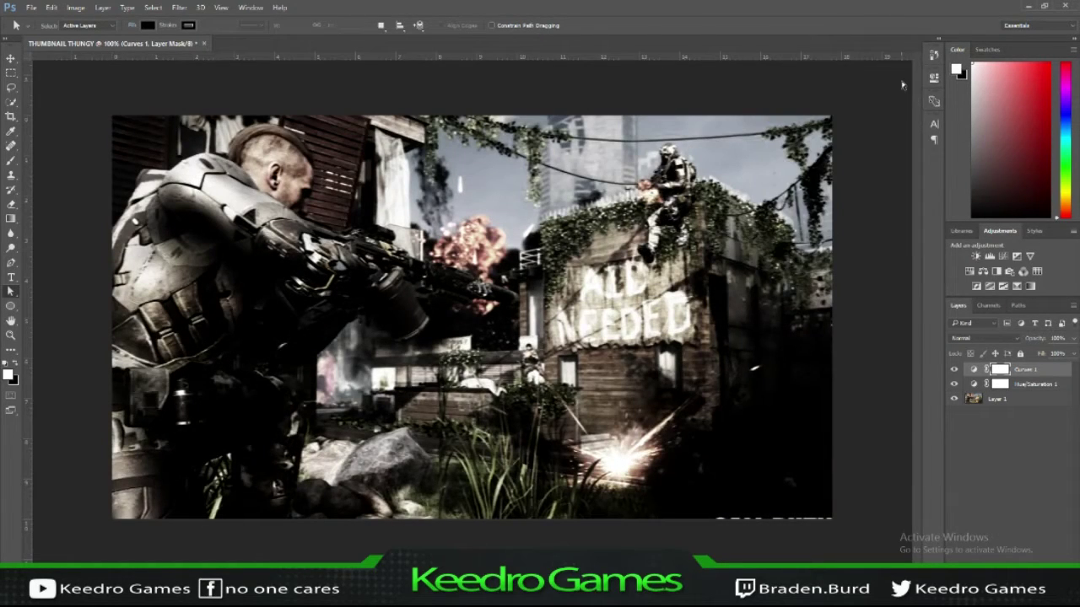
Add a Levels adjustment with lowered output white, then a new empty layer
{"action": "left_click", "coordinate": [990, 256]}
{"action": "left_click_drag", "start_coordinate": [907, 218], "coordinate": [805, 221]}
{"action": "left_click", "coordinate": [901, 73]}
{"action": "key", "text": "ctrl+shift+alt+n"}
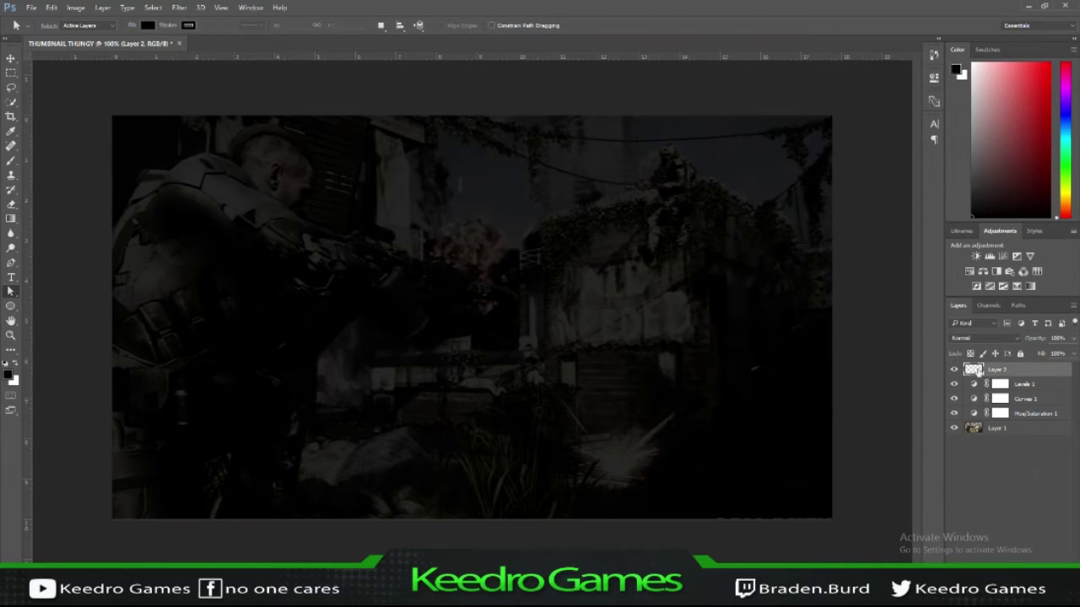
Set the foreground colour to a bright green
{"action": "left_click", "coordinate": [957, 70]}
{"action": "left_click", "coordinate": [808, 299]}
{"action": "left_click", "coordinate": [792, 220]}
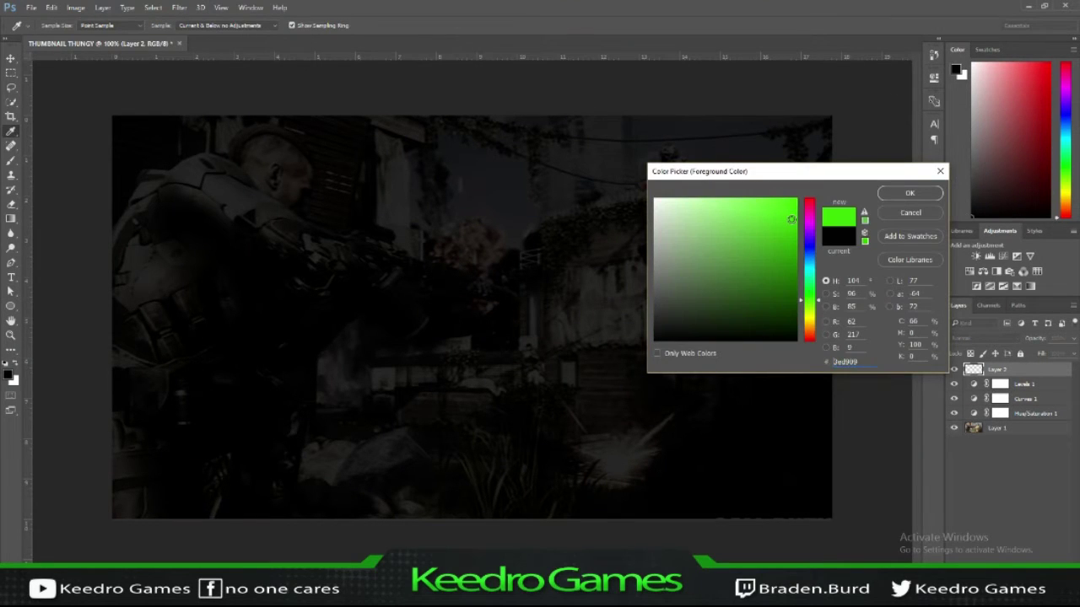
{"action": "right_click", "coordinate": [847, 361]}
{"action": "left_click", "coordinate": [907, 194]}
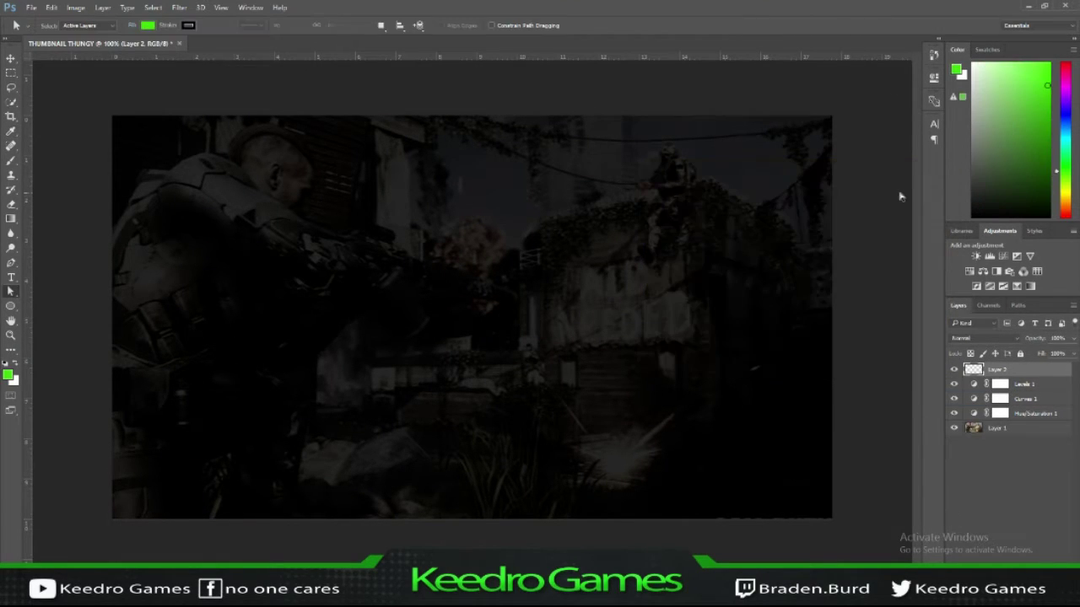
Paint Layer 2 solid green with an enlarged brush
{"action": "left_click", "coordinate": [11, 189]}
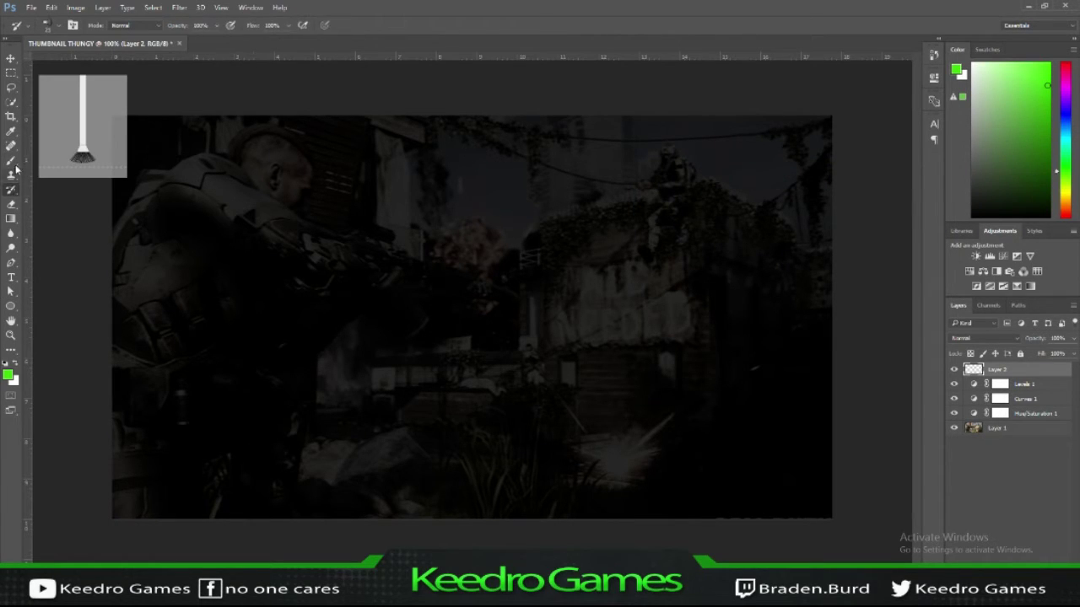
{"action": "key", "text": "b"}
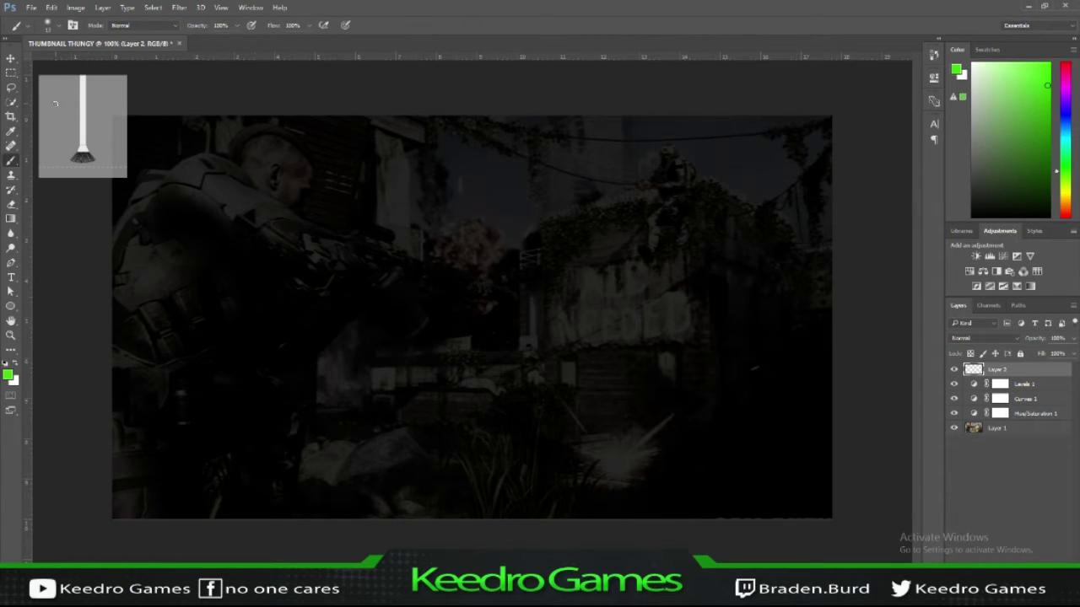
{"action": "left_click", "coordinate": [58, 25]}
{"action": "left_click_drag", "start_coordinate": [75, 66], "coordinate": [74, 61]}
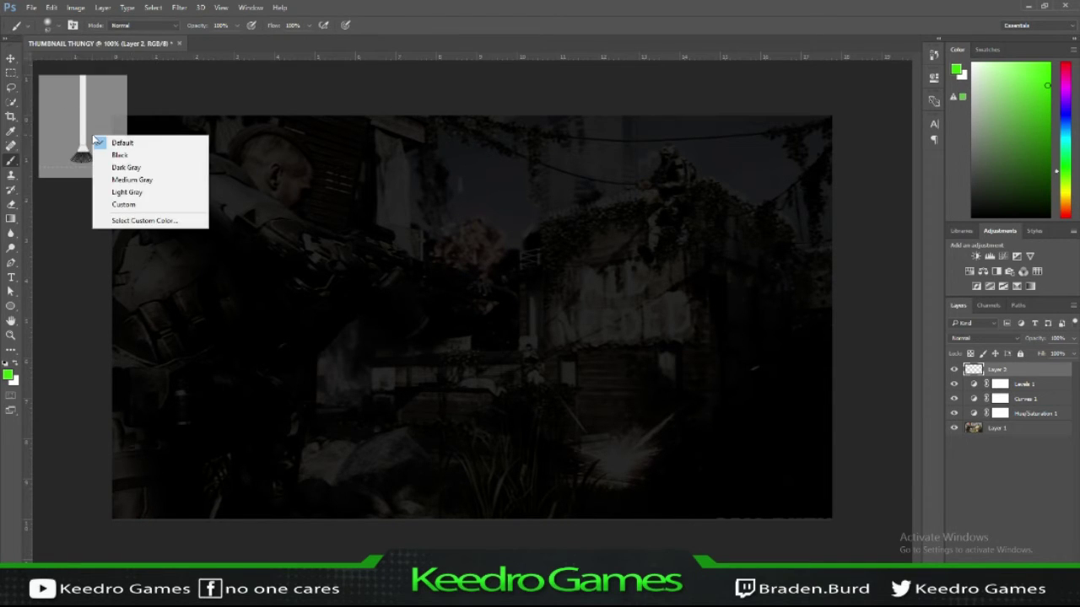
{"action": "mouse_move", "coordinate": [119, 127]}
{"action": "left_mouse_down"}
{"action": "mouse_move", "coordinate": [475, 171]}
{"action": "mouse_move", "coordinate": [54, 404]}
{"action": "mouse_move", "coordinate": [788, 405]}
{"action": "mouse_move", "coordinate": [96, 309]}
{"action": "left_mouse_up"}
{"action": "left_click", "coordinate": [57, 26]}
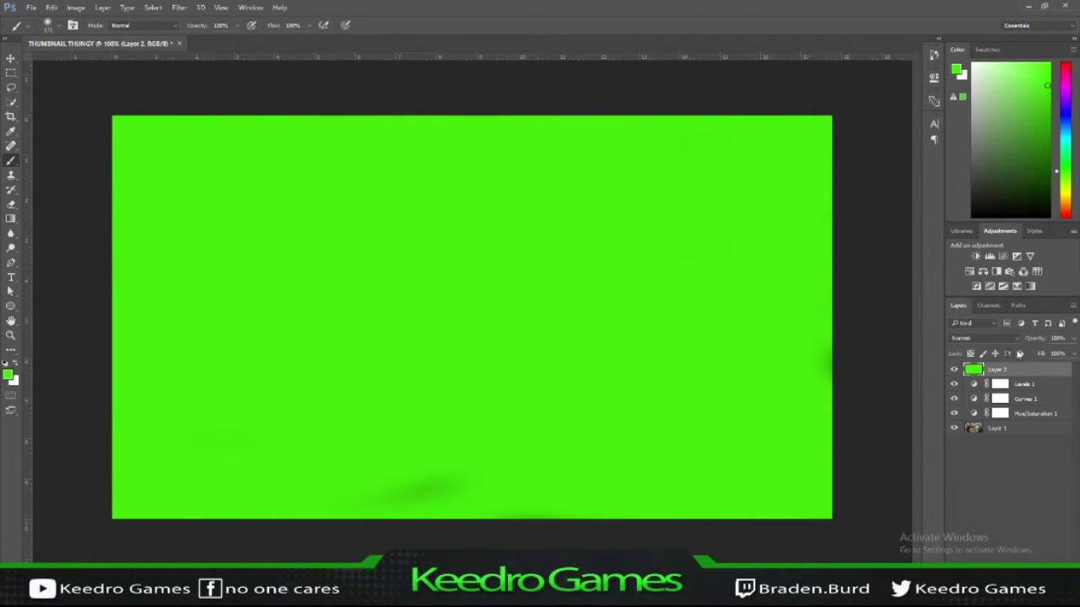
Blend the green layer as Soft Light at 35% opacity
{"action": "left_click", "coordinate": [988, 329]}
{"action": "left_click", "coordinate": [962, 324]}
{"action": "left_click", "coordinate": [979, 337]}
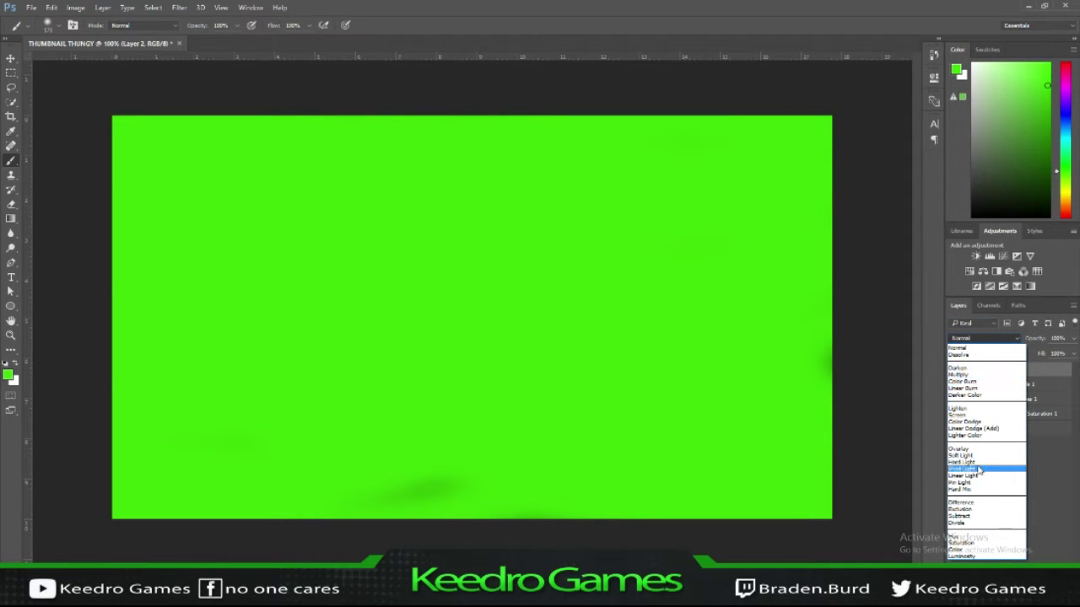
{"action": "left_click", "coordinate": [960, 456]}
{"action": "left_click", "coordinate": [1056, 338]}
{"action": "type", "text": "35"}
{"action": "key", "text": "Return"}
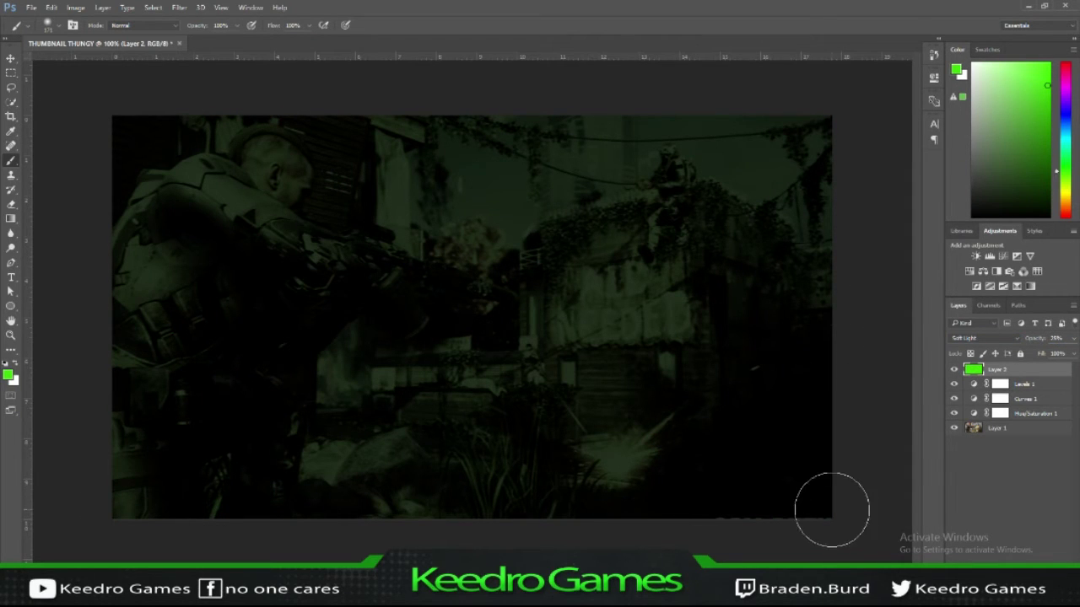
Paint new Layer 3 soft green over the lower half in Overlay mode, then add Layer 4
{"action": "key", "text": "ctrl+shift+alt+n"}
{"action": "mouse_move", "coordinate": [836, 497]}
{"action": "left_mouse_down"}
{"action": "mouse_move", "coordinate": [549, 495]}
{"action": "mouse_move", "coordinate": [911, 446]}
{"action": "mouse_move", "coordinate": [480, 386]}
{"action": "mouse_move", "coordinate": [100, 379]}
{"action": "mouse_move", "coordinate": [469, 362]}
{"action": "mouse_move", "coordinate": [499, 379]}
{"action": "mouse_move", "coordinate": [144, 366]}
{"action": "mouse_move", "coordinate": [659, 359]}
{"action": "mouse_move", "coordinate": [856, 403]}
{"action": "left_mouse_up"}
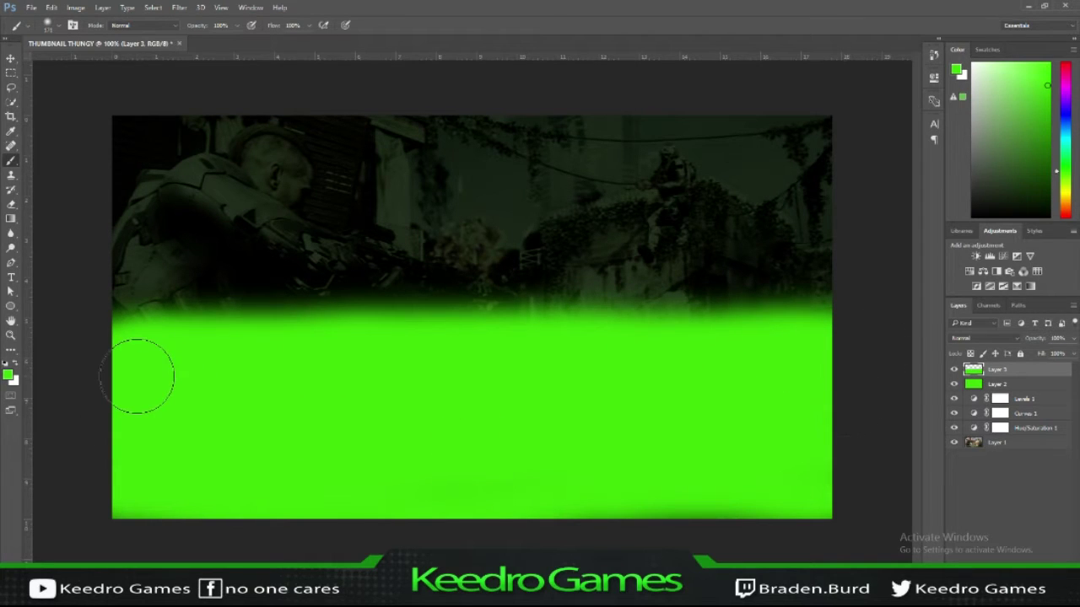
{"action": "mouse_move", "coordinate": [137, 377]}
{"action": "left_mouse_down"}
{"action": "mouse_move", "coordinate": [96, 374]}
{"action": "mouse_move", "coordinate": [181, 362]}
{"action": "mouse_move", "coordinate": [732, 376]}
{"action": "left_mouse_up"}
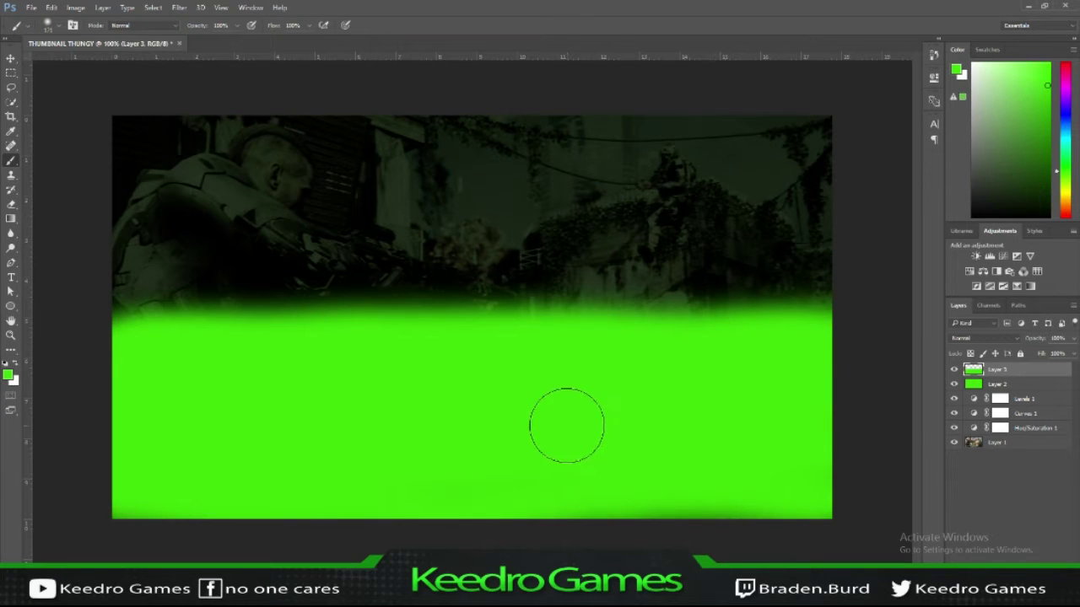
{"action": "left_click", "coordinate": [983, 338]}
{"action": "left_click", "coordinate": [970, 454]}
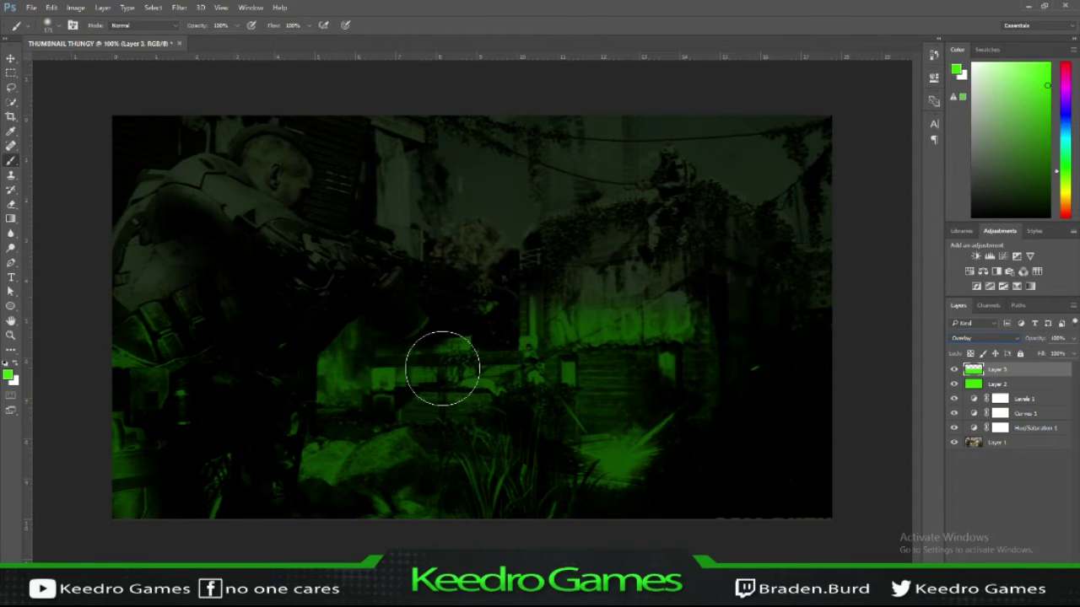
{"action": "left_click", "coordinate": [1004, 549]}
Draw a green gradient up from the bottom and merge it down
{"action": "key", "text": "g"}
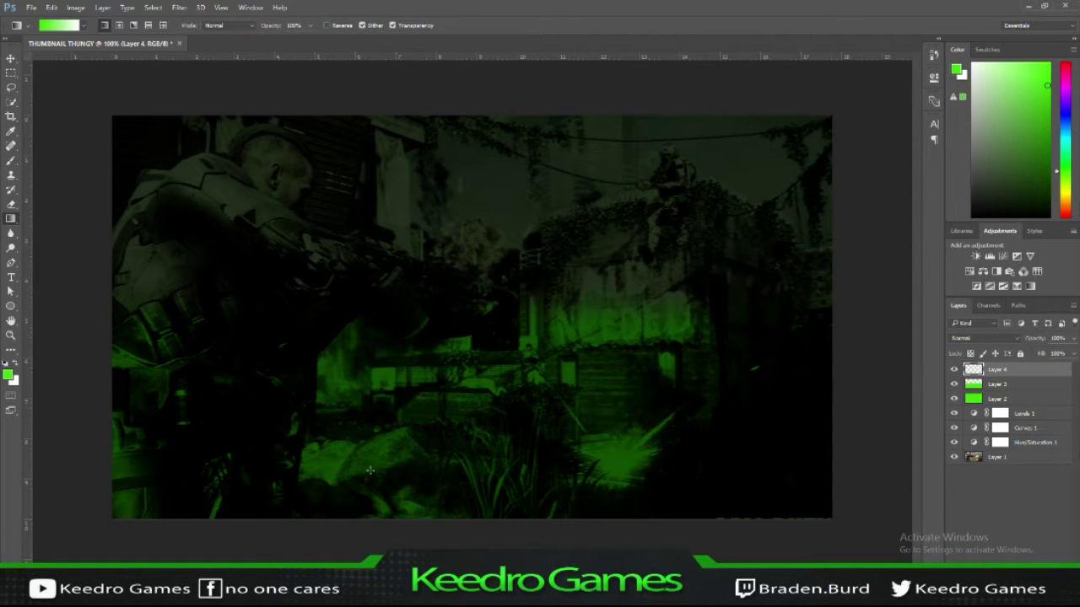
{"action": "left_click_drag", "start_coordinate": [487, 519], "coordinate": [486, 294]}
{"action": "right_click", "coordinate": [1013, 374]}
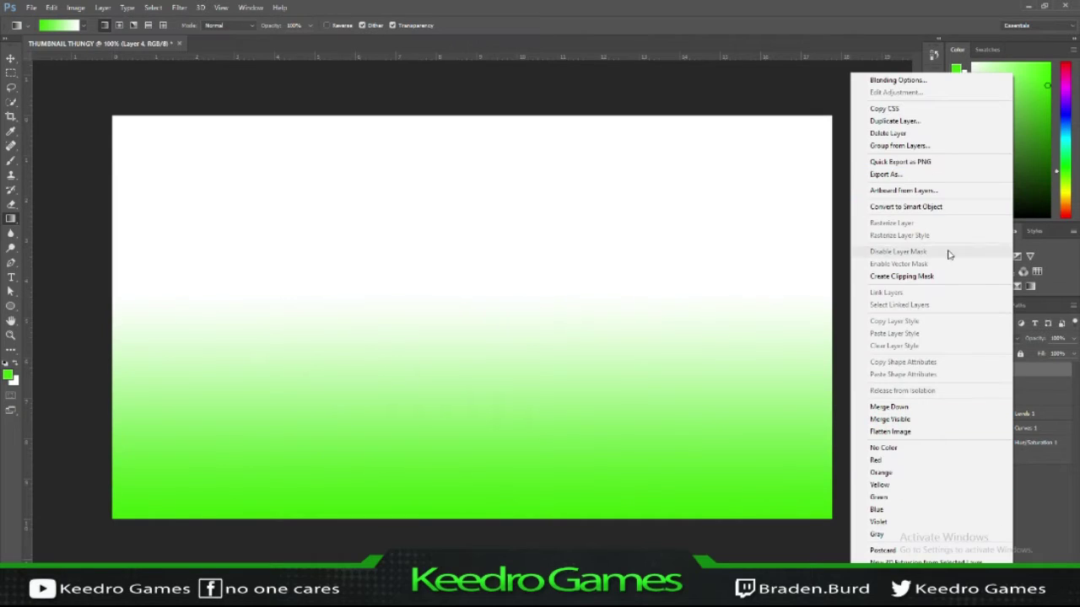
{"action": "left_click", "coordinate": [971, 400]}
On a new layer, fade a green-to-transparent gradient up over the lower half
{"action": "key", "text": "ctrl+shift+alt+n"}
{"action": "right_click", "coordinate": [15, 221]}
{"action": "left_click", "coordinate": [15, 221]}
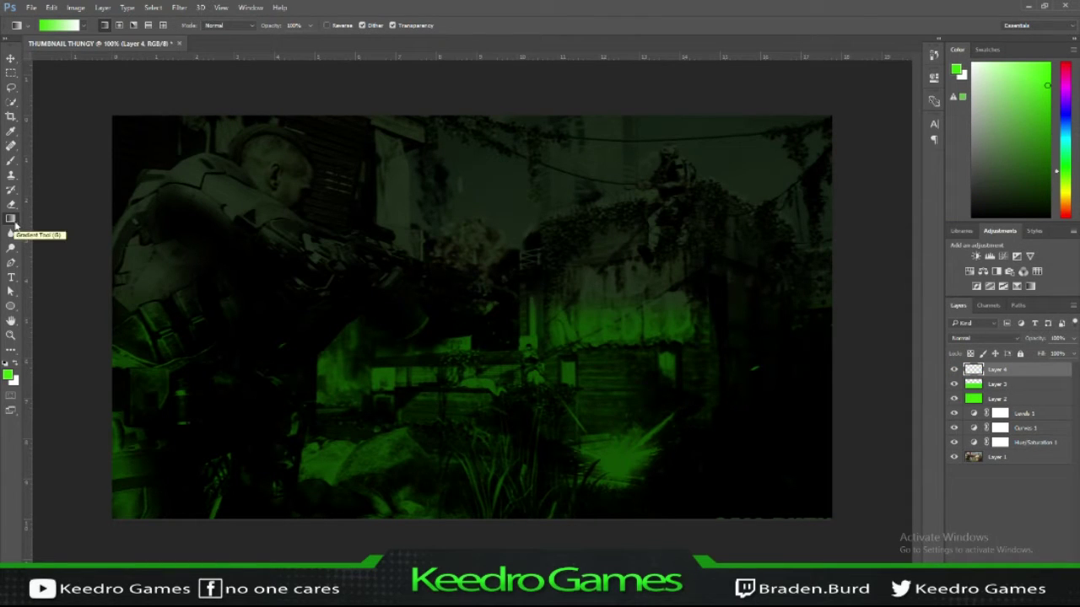
{"action": "left_click", "coordinate": [83, 25]}
{"action": "double_click", "coordinate": [44, 50]}
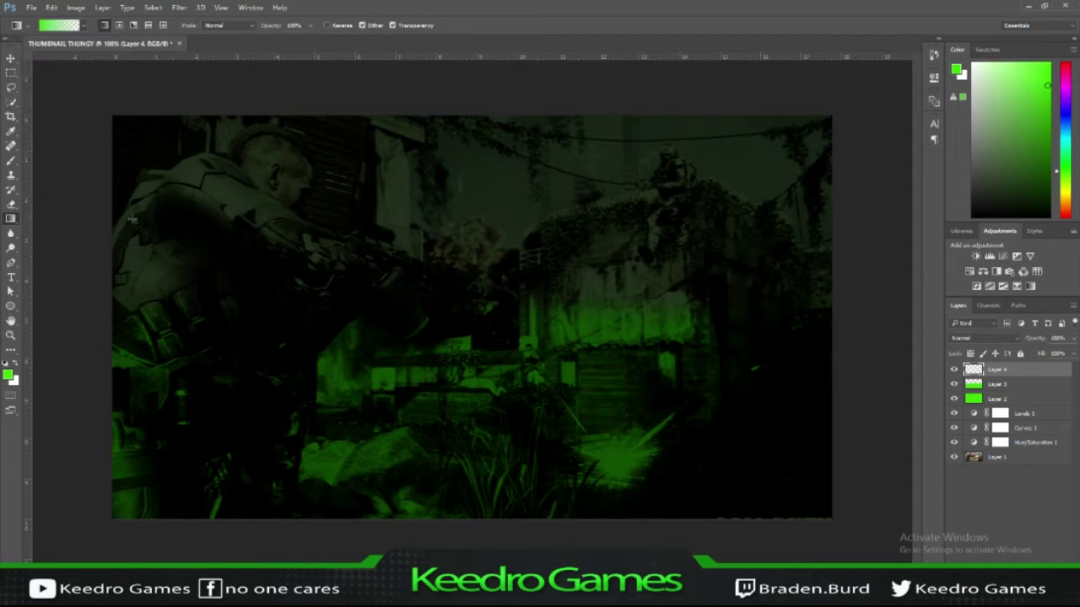
{"action": "left_click_drag", "start_coordinate": [501, 292], "coordinate": [502, 288]}
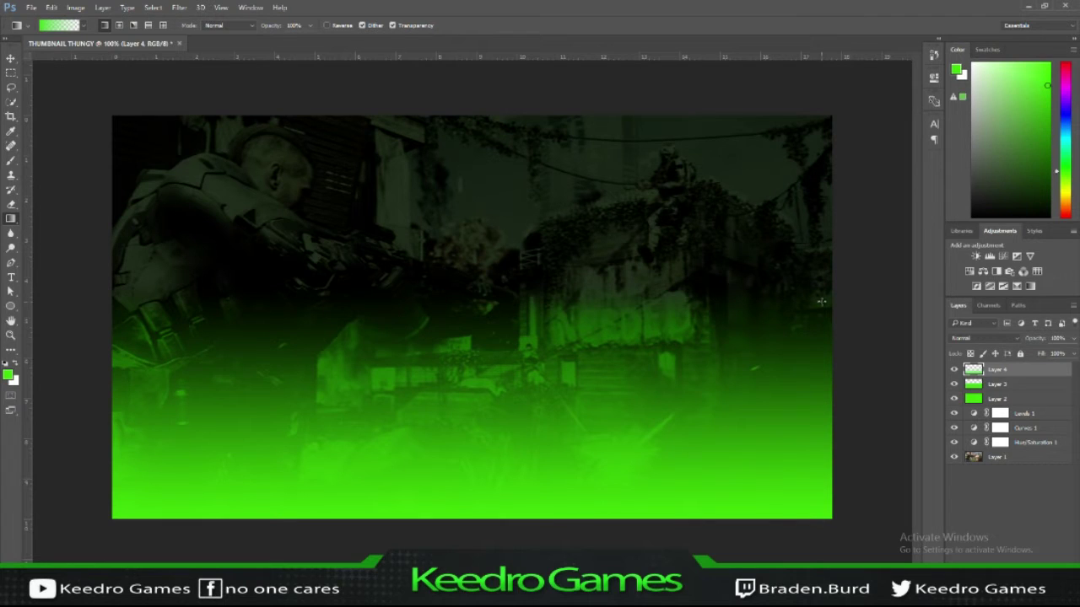
Start File > Place Embedded and browse through This PC, Desktop and Downloads
{"action": "key", "text": "ctrl+o"}
{"action": "key", "text": "Escape"}
{"action": "left_click", "coordinate": [30, 7]}
{"action": "left_click", "coordinate": [50, 233]}
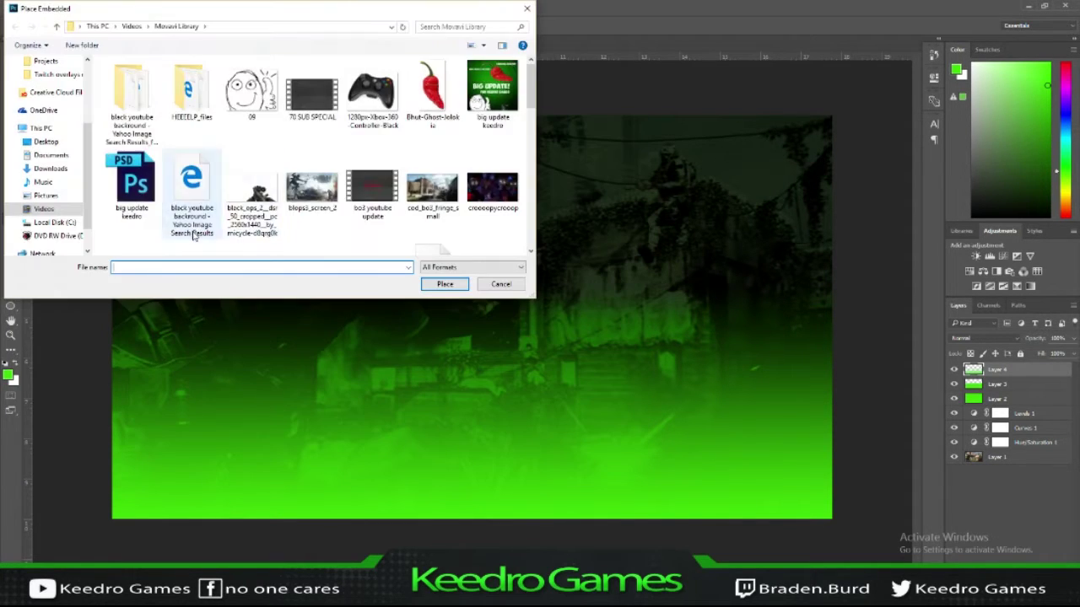
{"action": "left_click", "coordinate": [41, 128]}
{"action": "left_click", "coordinate": [16, 26]}
{"action": "left_click", "coordinate": [40, 127]}
{"action": "scroll", "coordinate": [85, 178], "scroll_direction": "up", "scroll_amount": 2}
{"action": "left_click", "coordinate": [81, 181]}
{"action": "scroll", "coordinate": [184, 213], "scroll_direction": "down", "scroll_amount": 5}
{"action": "left_click", "coordinate": [51, 208]}
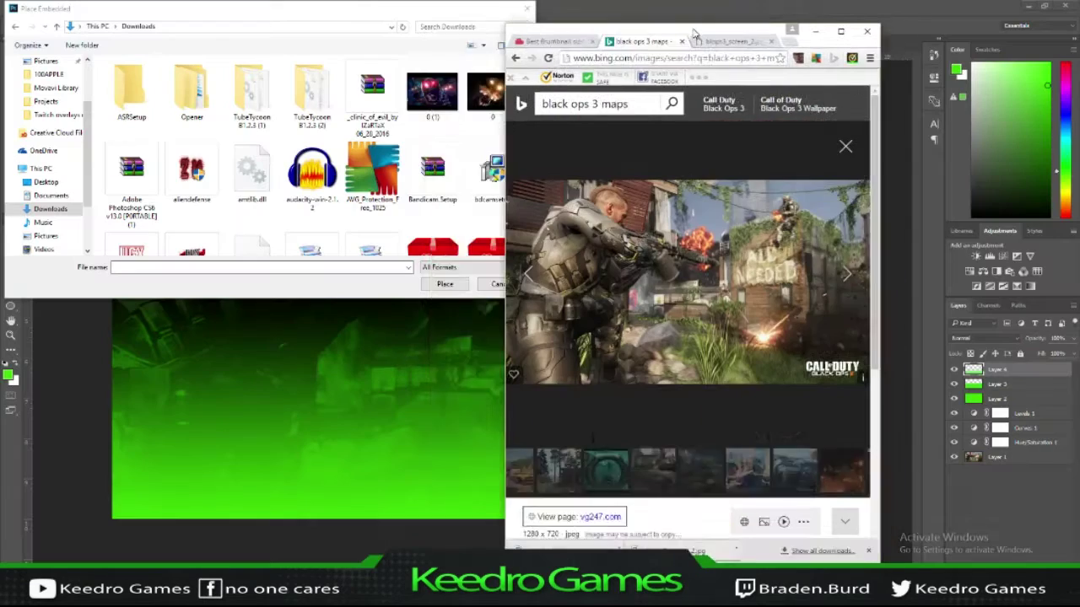
Locate the downloaded Dare Rising BO3 Edition file via Chrome's Downloads, then close Explorer
{"action": "key", "text": "ctrl+j"}
{"action": "left_click", "coordinate": [549, 326]}
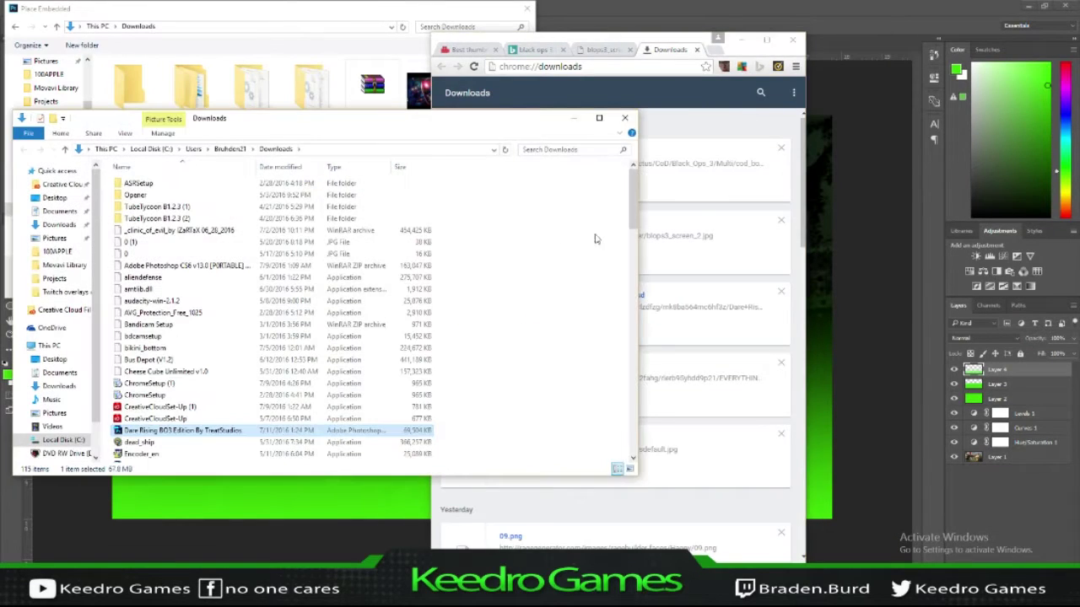
{"action": "scroll", "coordinate": [354, 421], "scroll_direction": "down", "scroll_amount": 1}
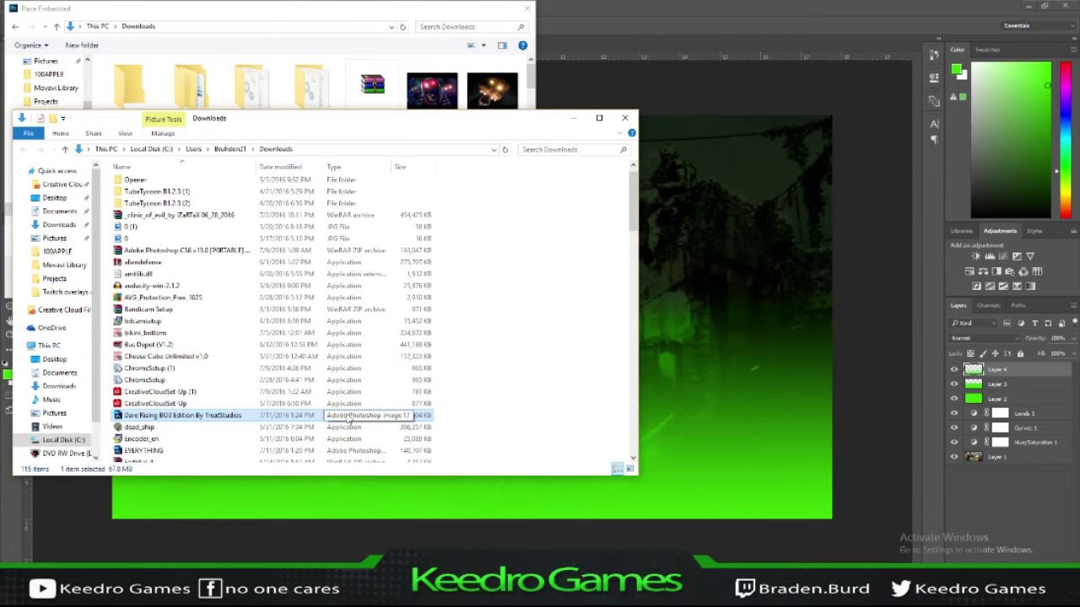
{"action": "key", "text": "alt+F4"}
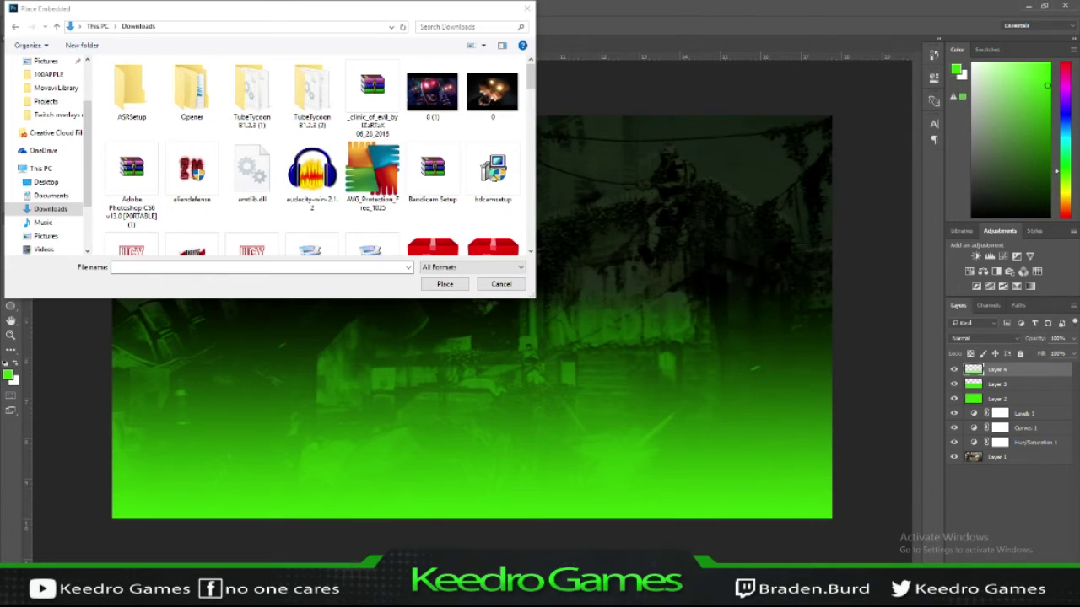
{"action": "key", "text": "ctrl+j"}
Open the Dare Rising BO3 Edition file and drag its Locus rifle layer into the thumbnail
{"action": "left_click", "coordinate": [516, 334]}
{"action": "double_click", "coordinate": [264, 418]}
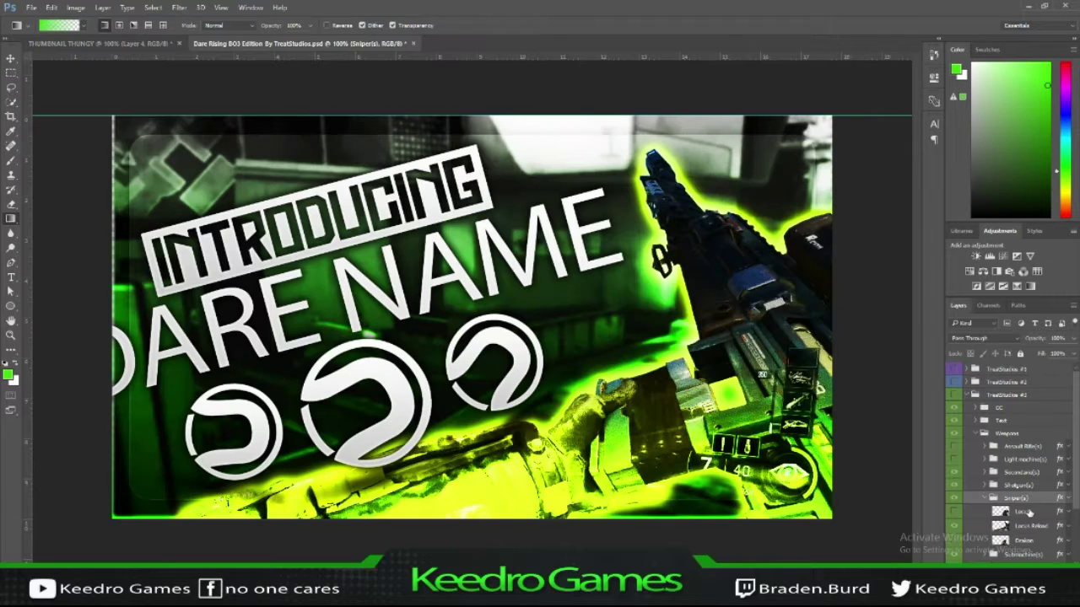
{"action": "left_click", "coordinate": [1022, 513]}
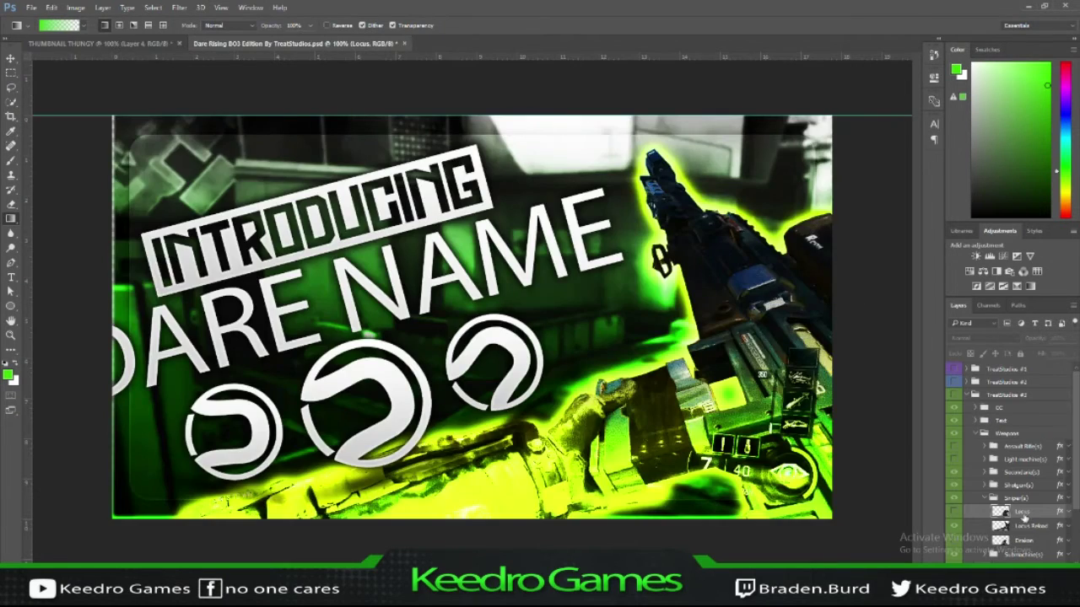
{"action": "left_click_drag", "start_coordinate": [1023, 512], "coordinate": [485, 453]}
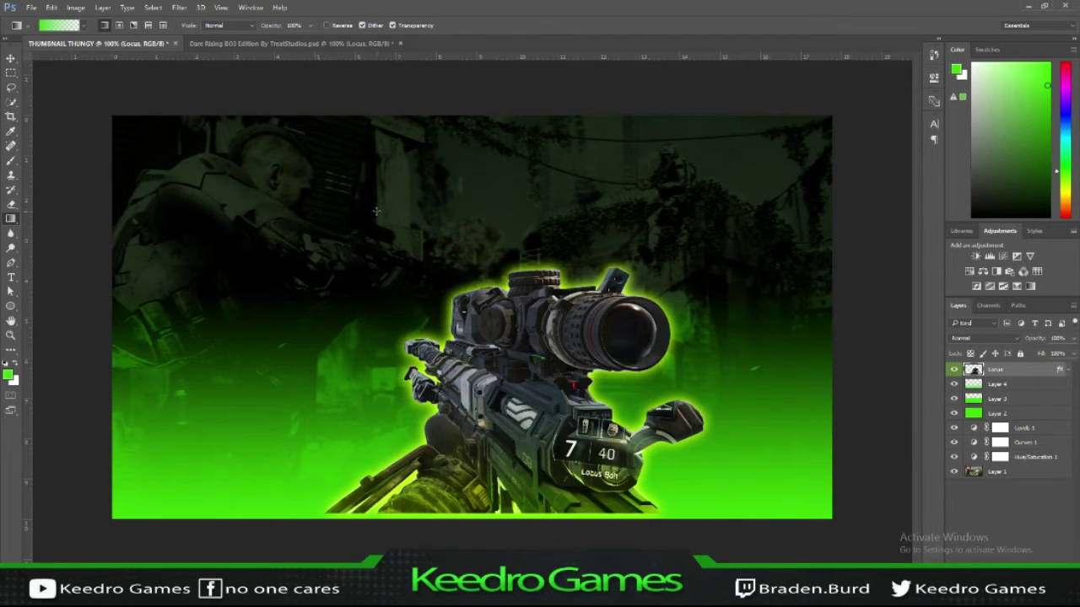
Enlarge, tilt and place the Locus rifle in the lower-right corner
{"action": "key", "text": "ctrl+t"}
{"action": "left_click_drag", "start_coordinate": [621, 256], "coordinate": [817, 208]}
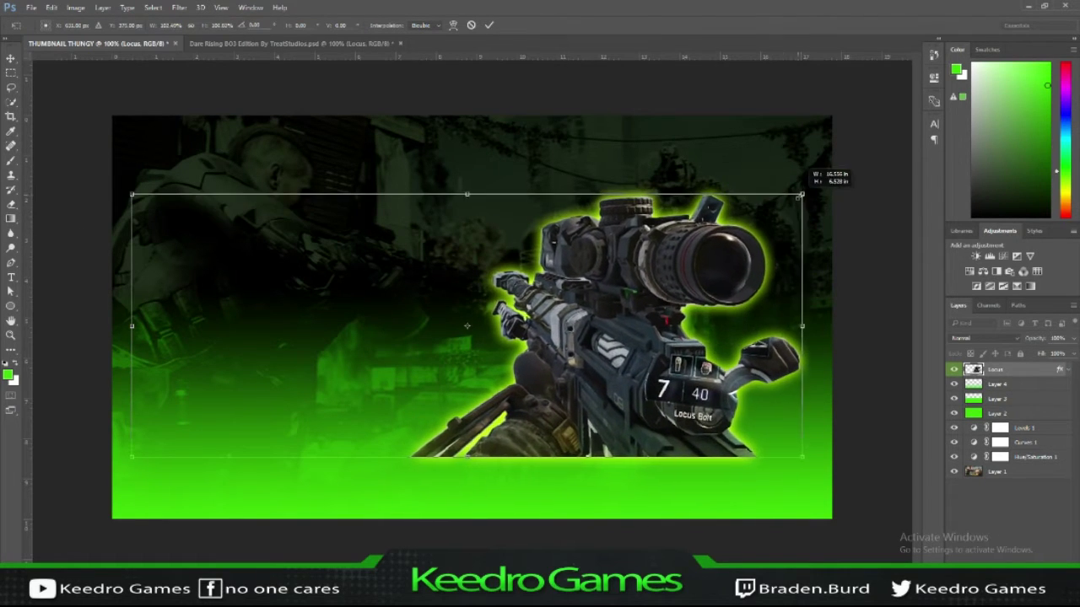
{"action": "left_click_drag", "start_coordinate": [150, 160], "coordinate": [160, 198]}
{"action": "left_click_drag", "start_coordinate": [631, 345], "coordinate": [699, 422]}
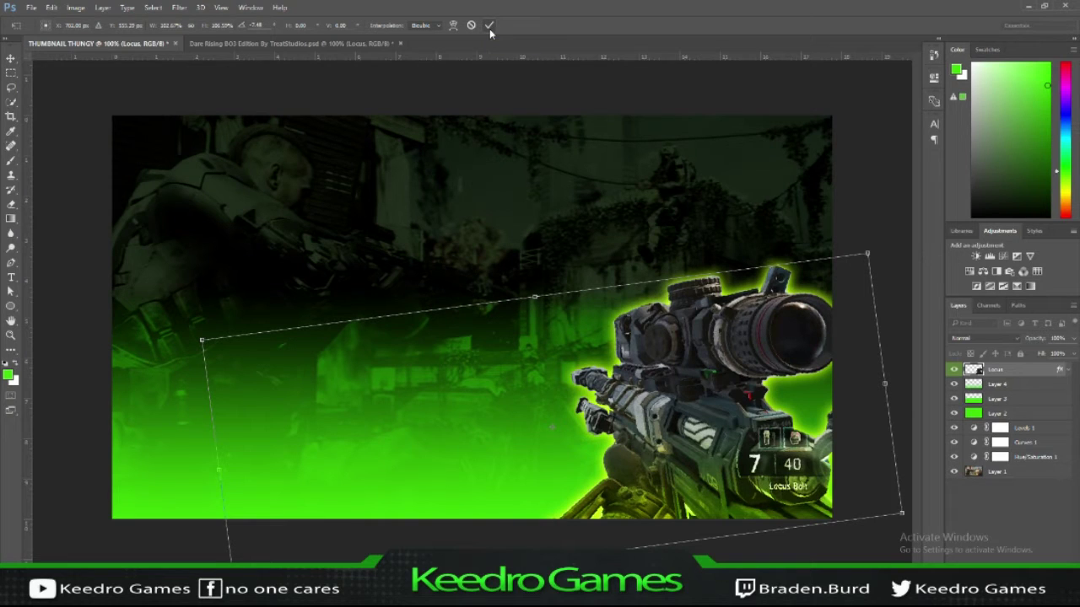
{"action": "mouse_move", "coordinate": [717, 375]}
{"action": "left_mouse_down"}
{"action": "mouse_move", "coordinate": [705, 345]}
{"action": "mouse_move", "coordinate": [683, 378]}
{"action": "left_mouse_up"}
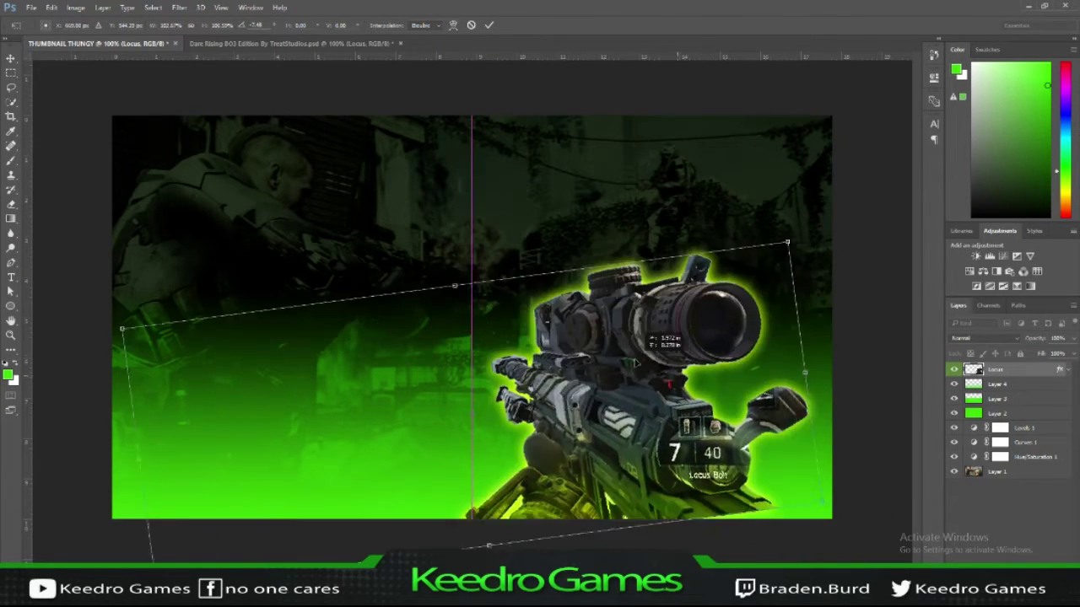
{"action": "left_click_drag", "start_coordinate": [684, 378], "coordinate": [679, 383]}
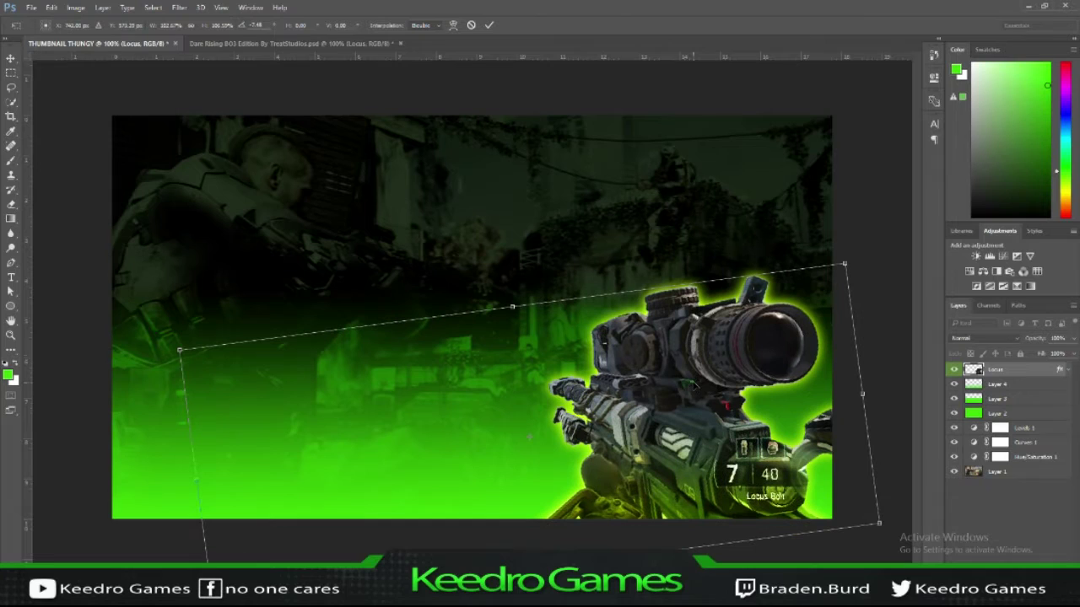
{"action": "left_click", "coordinate": [489, 25]}
{"action": "double_click", "coordinate": [975, 371]}
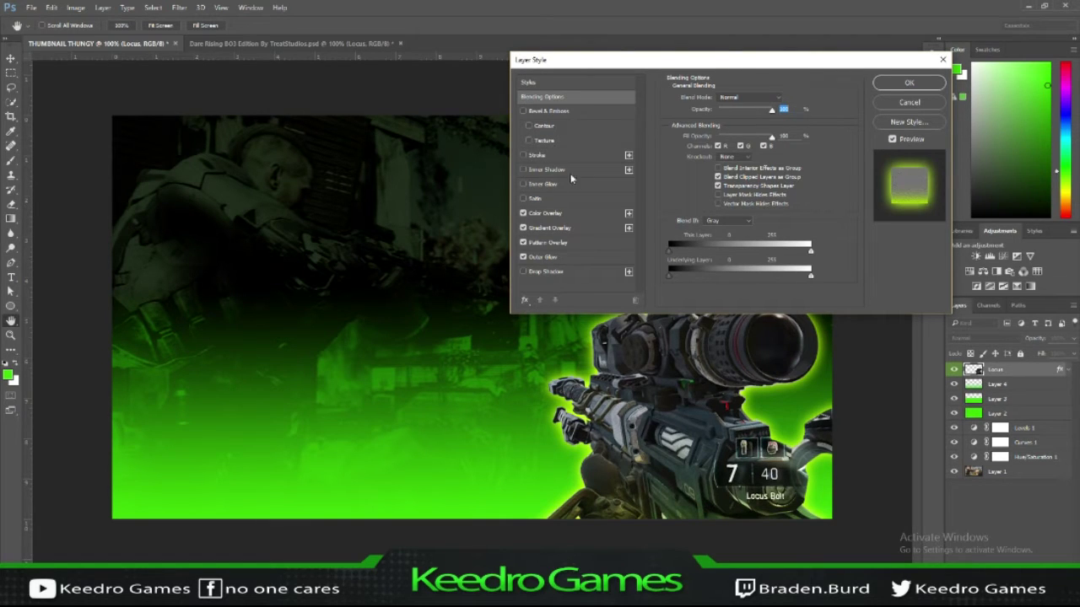
Give the Locus rifle a green Inner Glow and 60% Gradient Overlay opacity
{"action": "left_click", "coordinate": [523, 184]}
{"action": "left_click", "coordinate": [542, 185]}
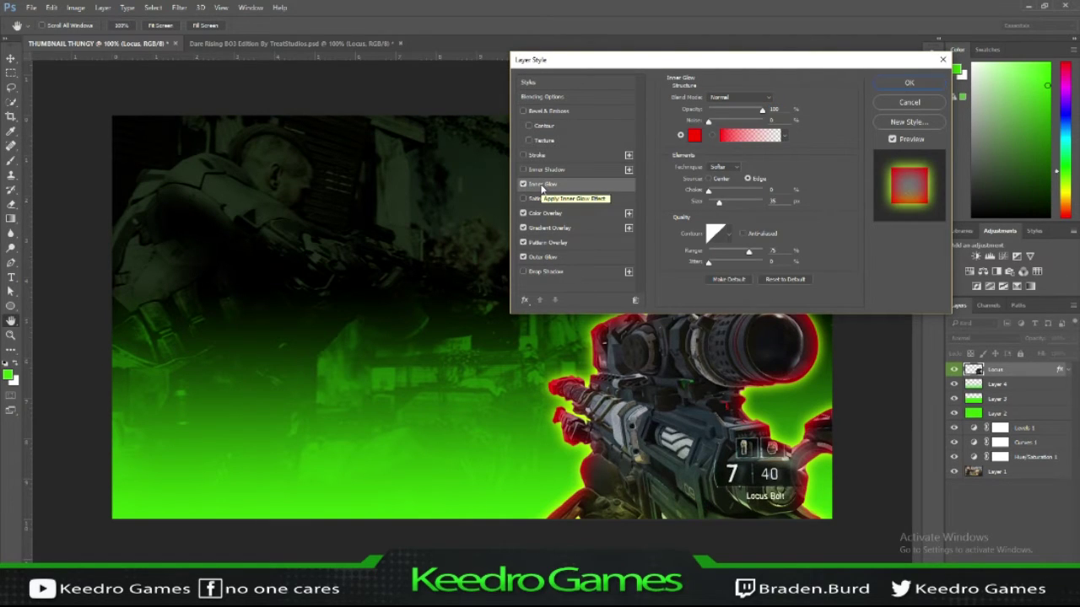
{"action": "left_click", "coordinate": [694, 135]}
{"action": "left_click", "coordinate": [904, 192]}
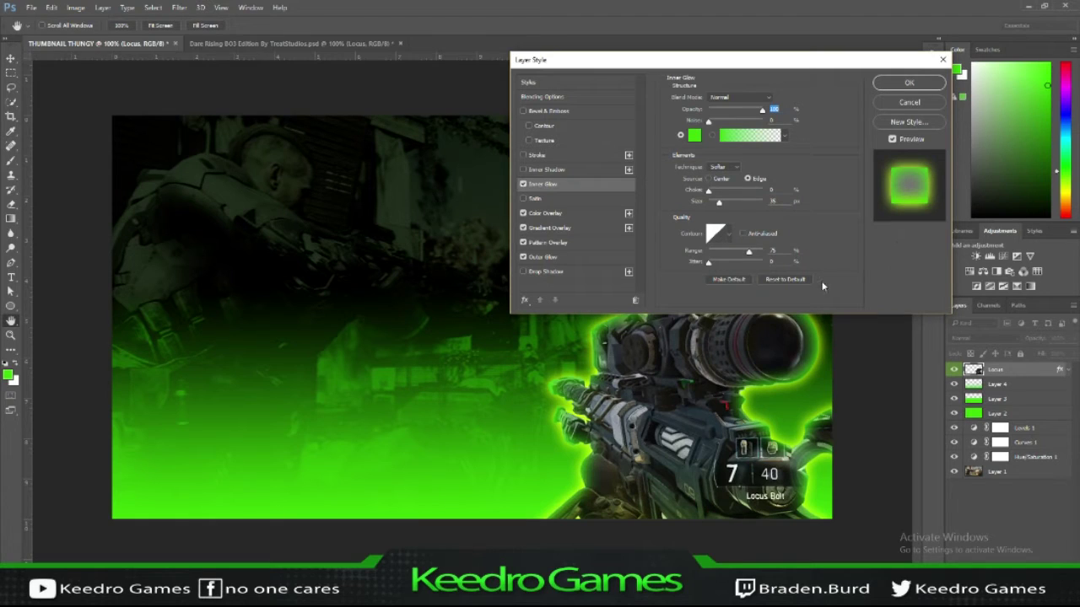
{"action": "left_click", "coordinate": [550, 230]}
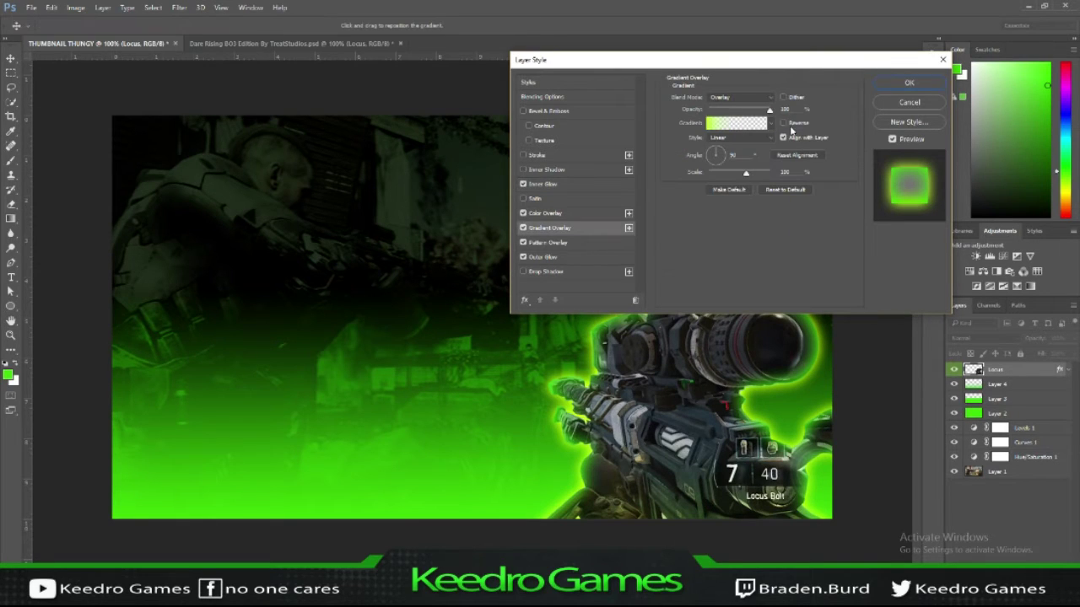
{"action": "type", "text": "60"}
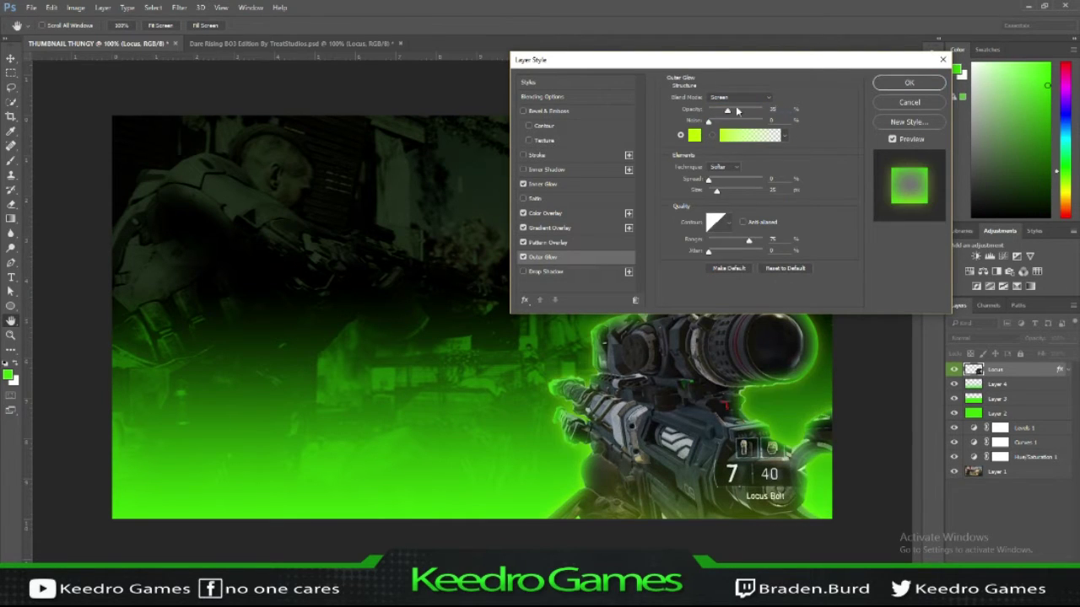
{"action": "key", "text": "Return"}
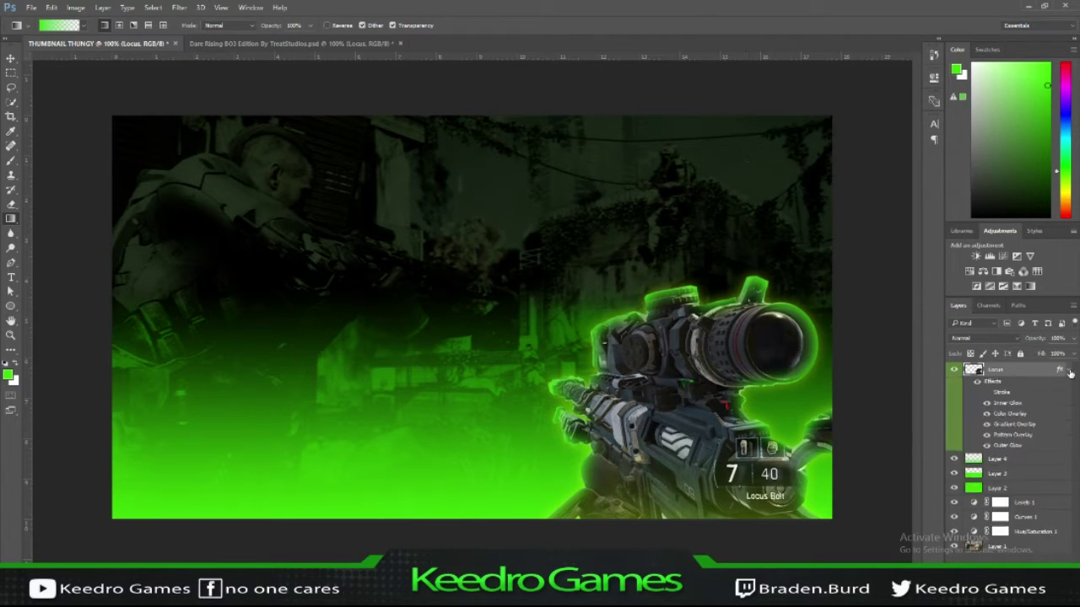
{"action": "right_click", "coordinate": [1039, 371]}
Duplicate the rifle as 'Locus copy', shrink it to about 81% and move it left
{"action": "left_click", "coordinate": [903, 134]}
{"action": "left_click", "coordinate": [638, 187]}
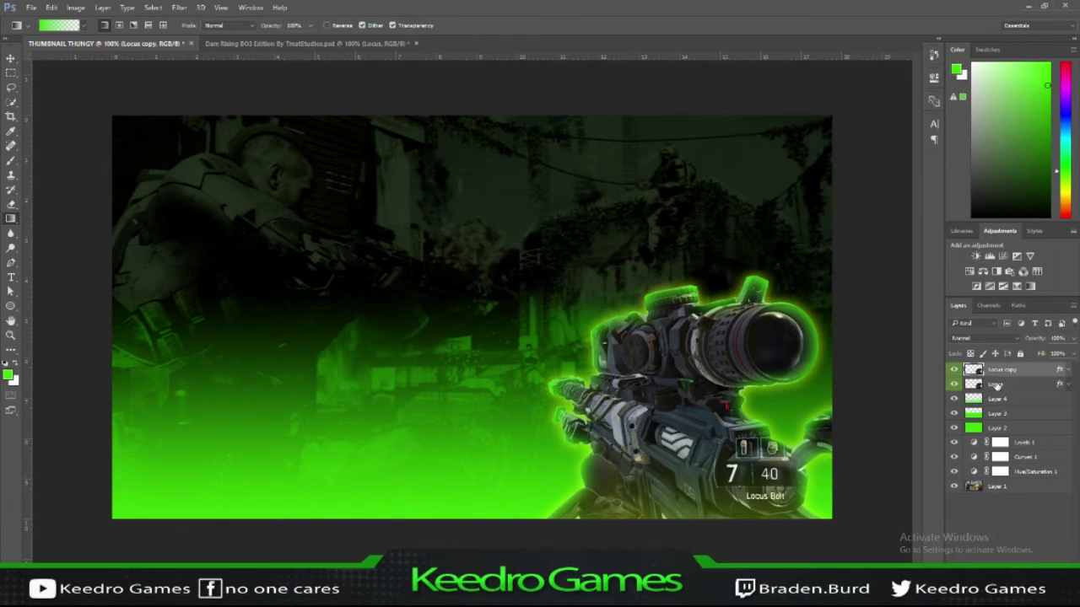
{"action": "key", "text": "ctrl+t"}
{"action": "left_click_drag", "start_coordinate": [712, 373], "coordinate": [487, 377]}
{"action": "left_click_drag", "start_coordinate": [651, 275], "coordinate": [513, 338]}
{"action": "mouse_move", "coordinate": [422, 396]}
{"action": "left_mouse_down"}
{"action": "mouse_move", "coordinate": [475, 454]}
{"action": "mouse_move", "coordinate": [510, 445]}
{"action": "left_mouse_up"}
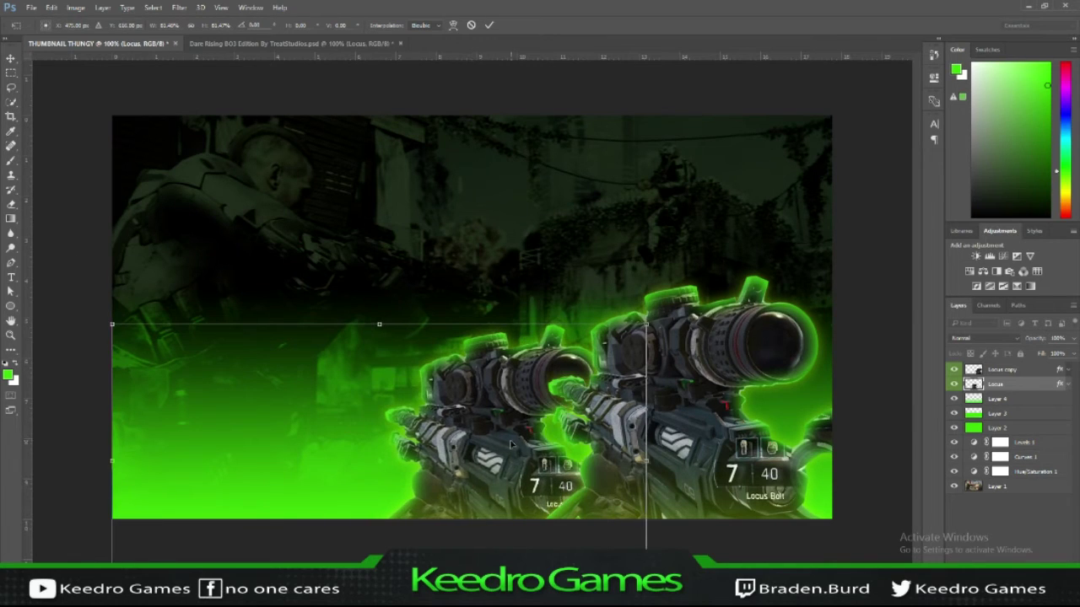
{"action": "key", "text": "Return"}
Duplicate again as 'Locus copy 2', move it up-right and rotate about 13° clockwise
{"action": "right_click", "coordinate": [996, 384]}
{"action": "left_click", "coordinate": [895, 123]}
{"action": "left_click", "coordinate": [638, 187]}
{"action": "key", "text": "ctrl+t"}
{"action": "mouse_move", "coordinate": [487, 398]}
{"action": "left_mouse_down"}
{"action": "mouse_move", "coordinate": [737, 346]}
{"action": "mouse_move", "coordinate": [669, 190]}
{"action": "left_mouse_up"}
{"action": "left_click_drag", "start_coordinate": [902, 119], "coordinate": [907, 194]}
{"action": "mouse_move", "coordinate": [767, 280]}
{"action": "left_mouse_down"}
{"action": "mouse_move", "coordinate": [688, 314]}
{"action": "mouse_move", "coordinate": [765, 287]}
{"action": "mouse_move", "coordinate": [818, 357]}
{"action": "left_mouse_up"}
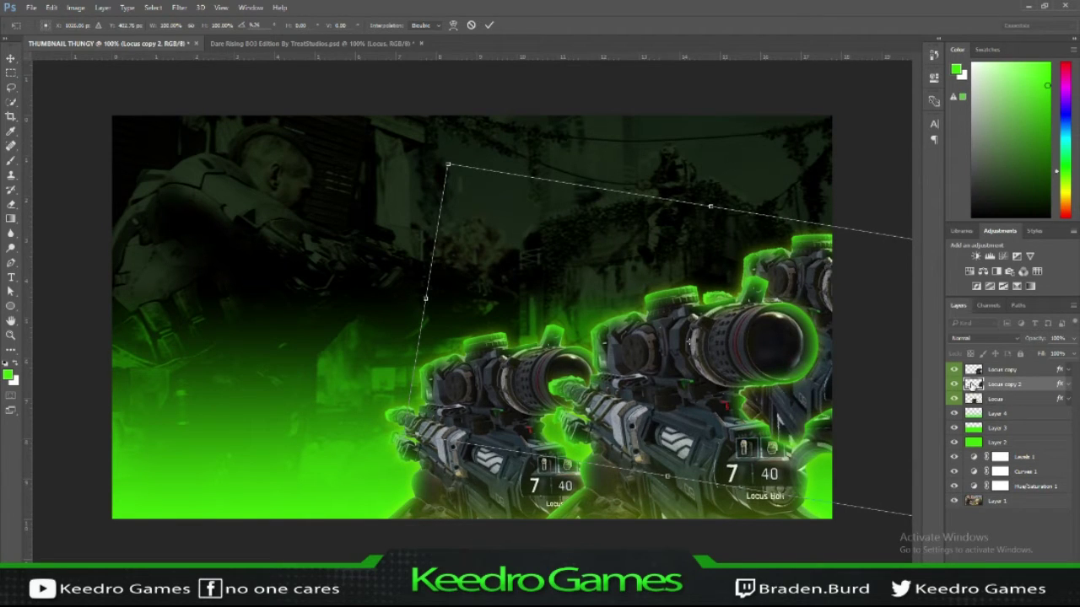
{"action": "key", "text": "Return"}
Stack both copies below the original Locus and tilt 'Locus copy' slightly
{"action": "right_click", "coordinate": [998, 373]}
{"action": "left_click", "coordinate": [998, 373]}
{"action": "key", "text": "Return"}
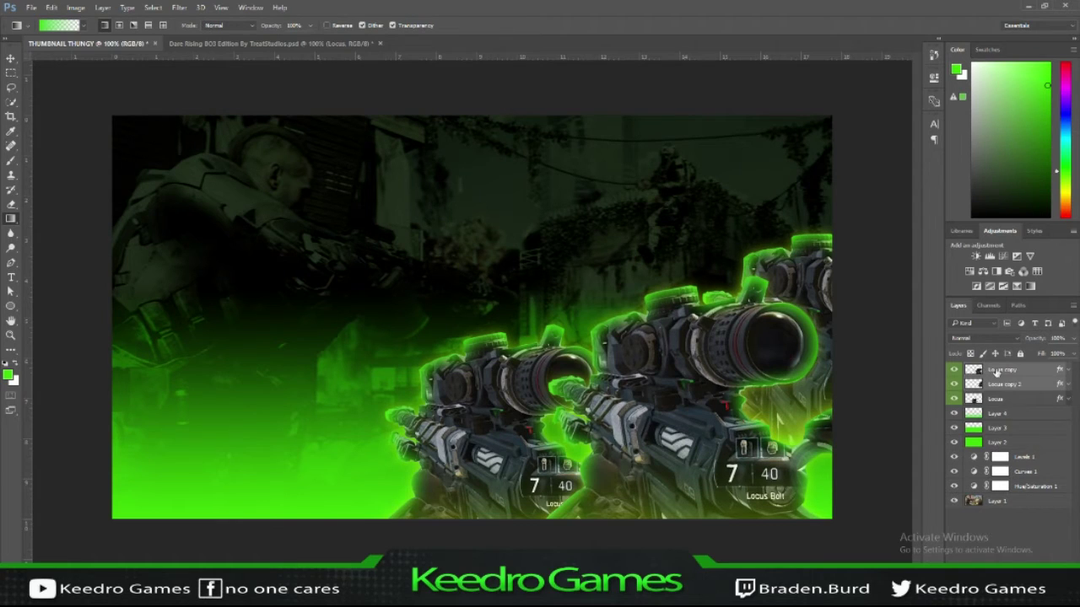
{"action": "left_click_drag", "start_coordinate": [996, 372], "coordinate": [1019, 412]}
{"action": "left_click", "coordinate": [1002, 384]}
{"action": "key", "text": "ctrl+t"}
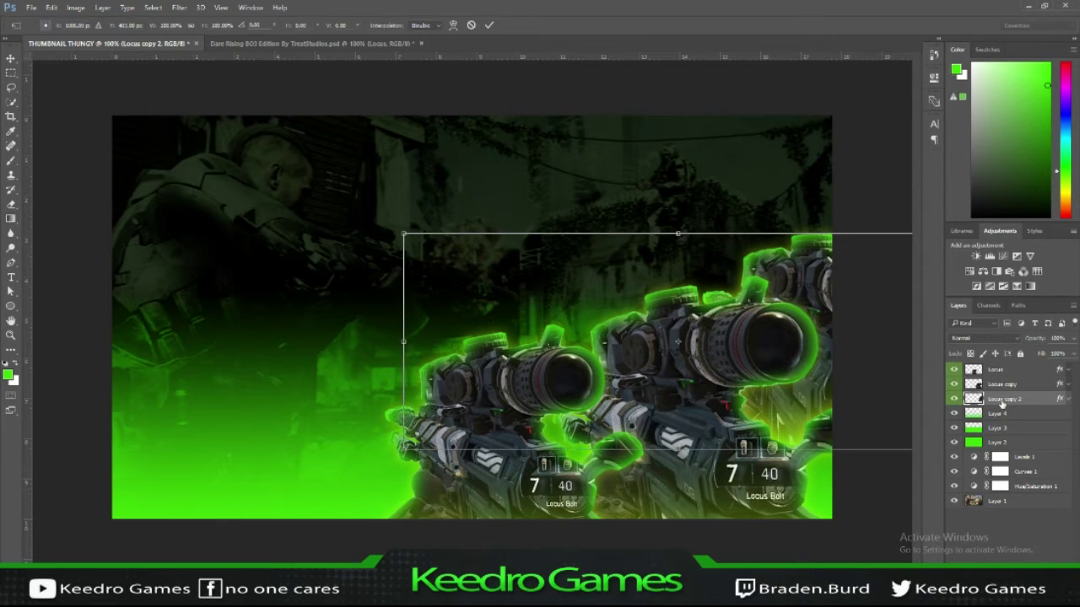
{"action": "key", "text": "Escape"}
{"action": "key", "text": "ctrl+t"}
{"action": "left_click_drag", "start_coordinate": [877, 241], "coordinate": [852, 268]}
{"action": "key", "text": "Return"}
Shrink the original Locus to about 91%, tilt it and move it down-left below the copies
{"action": "left_click", "coordinate": [995, 369]}
{"action": "key", "text": "ctrl+t"}
{"action": "left_click_drag", "start_coordinate": [555, 346], "coordinate": [565, 413]}
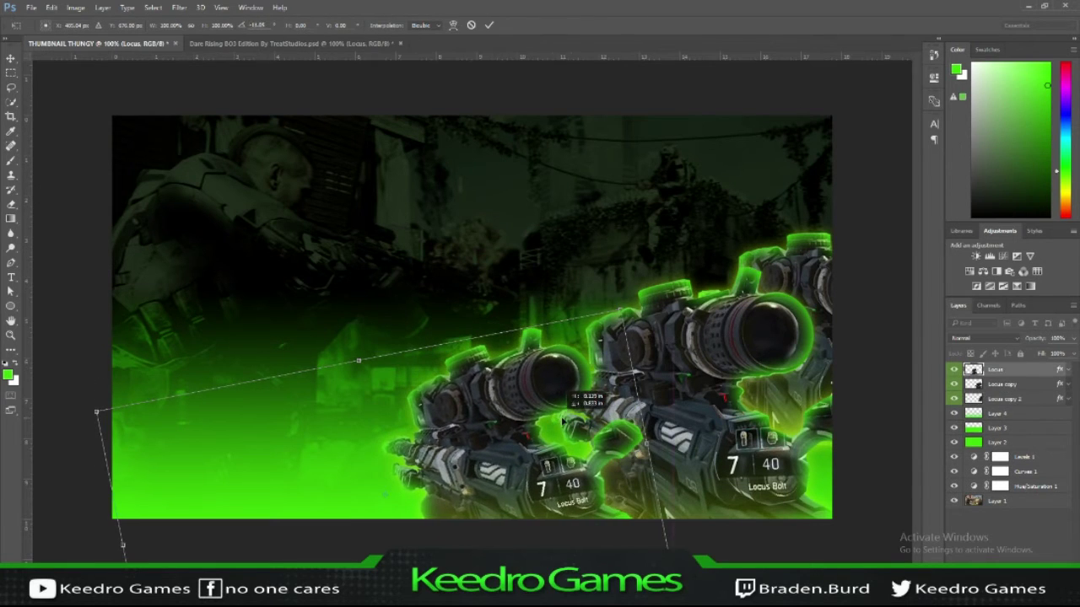
{"action": "key", "text": "Return"}
{"action": "key", "text": "g"}
{"action": "key", "text": "ctrl+bracketleft"}
{"action": "key", "text": "ctrl+bracketleft"}
{"action": "left_click_drag", "start_coordinate": [648, 327], "coordinate": [515, 434]}
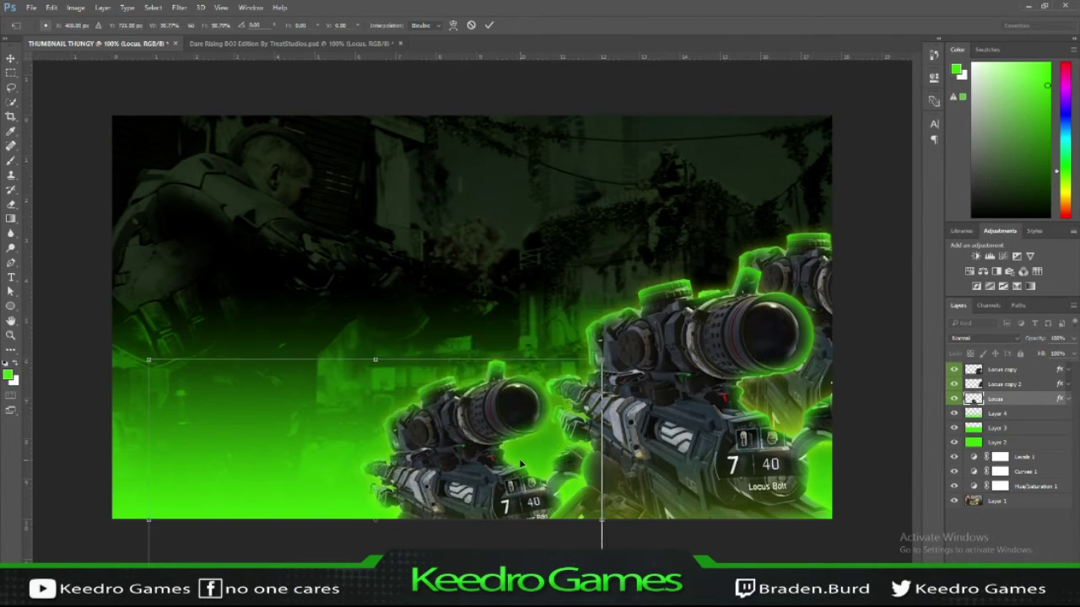
{"action": "key", "text": "Return"}
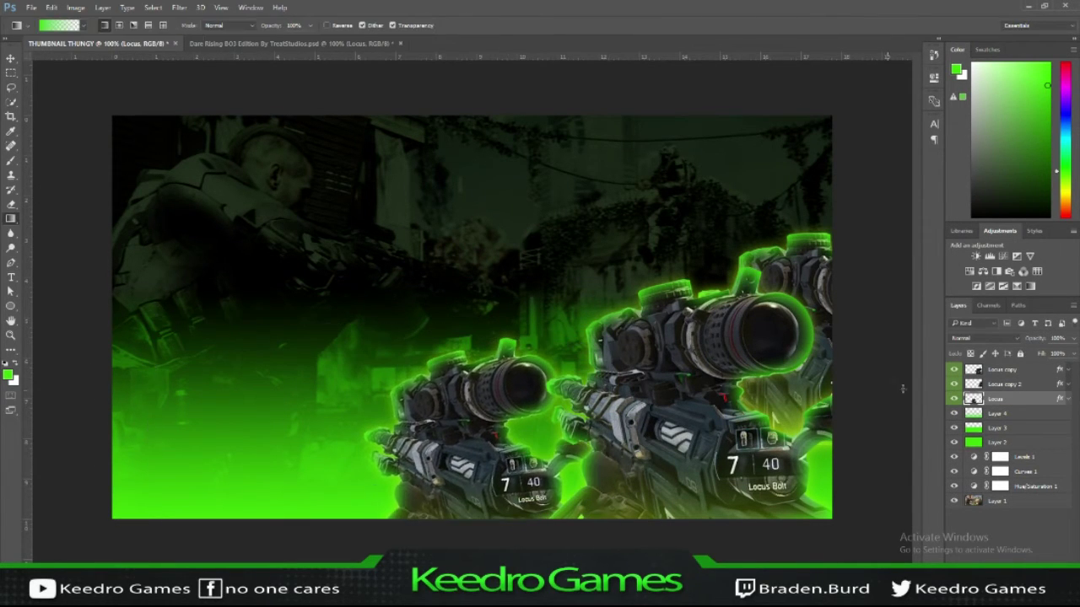
Rotate 'Locus copy 2' further clockwise, then reselect the Locus layer
{"action": "left_click", "coordinate": [1004, 384]}
{"action": "key", "text": "ctrl+t"}
{"action": "left_click_drag", "start_coordinate": [810, 179], "coordinate": [840, 266]}
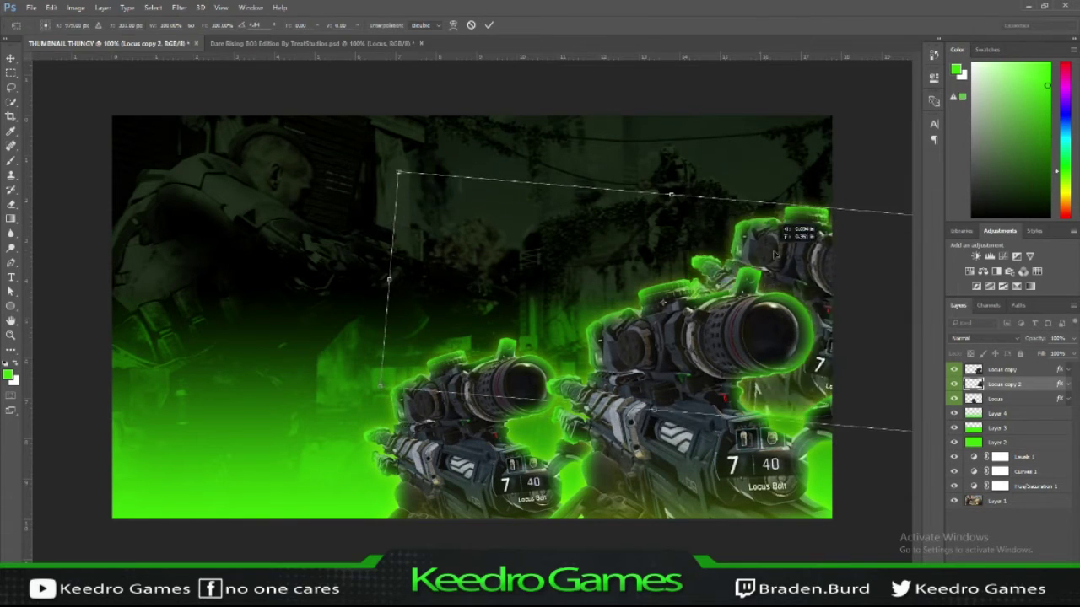
{"action": "key", "text": "Return"}
{"action": "key", "text": "g"}
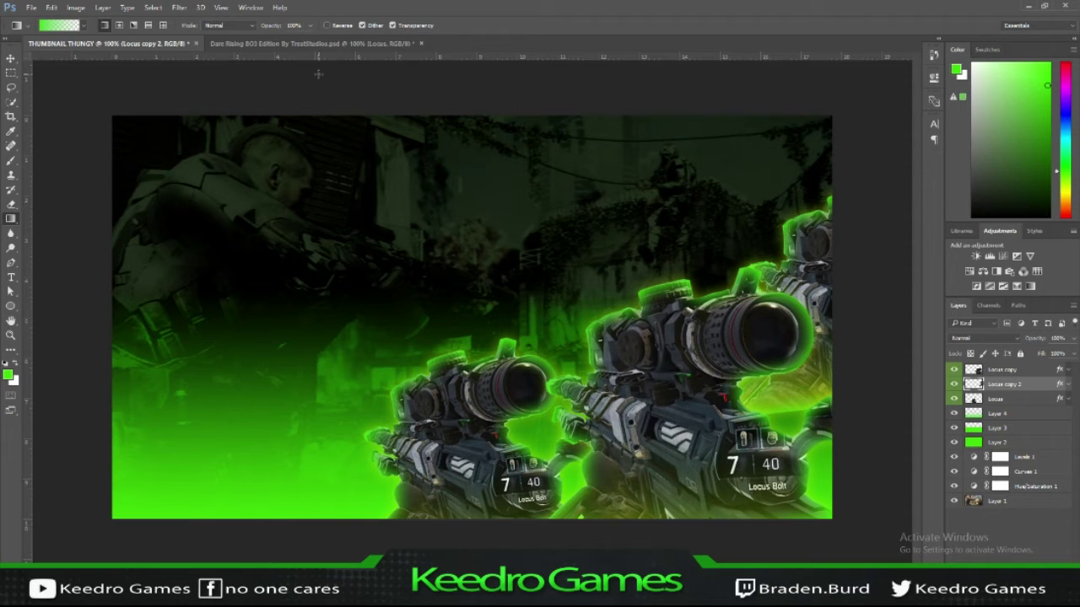
{"action": "key", "text": "ctrl+t"}
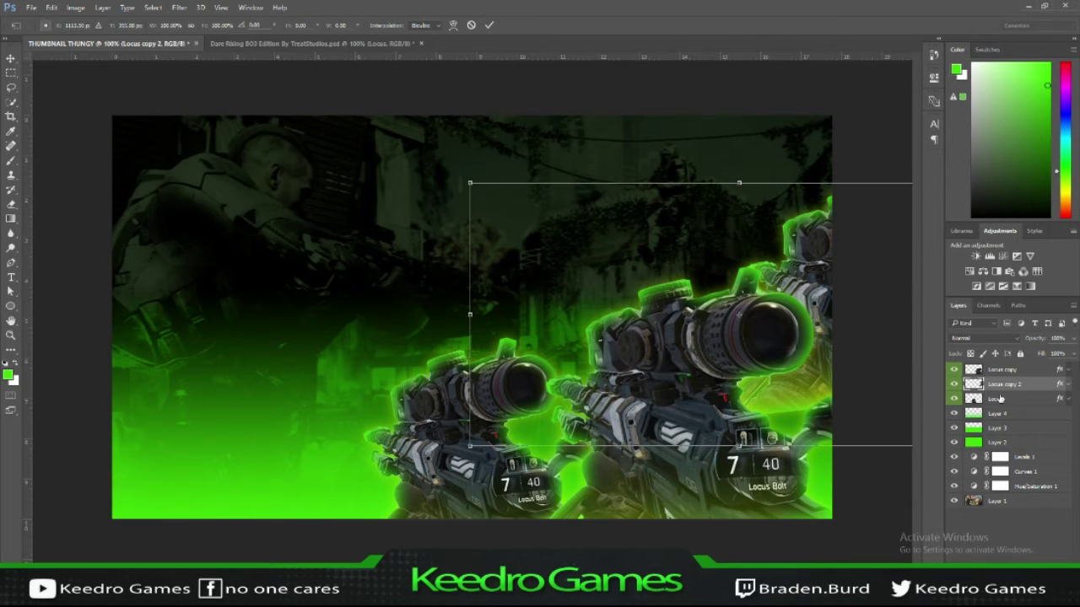
{"action": "key", "text": "Return"}
{"action": "key", "text": "alt+bracketleft"}
{"action": "left_click", "coordinate": [179, 7]}
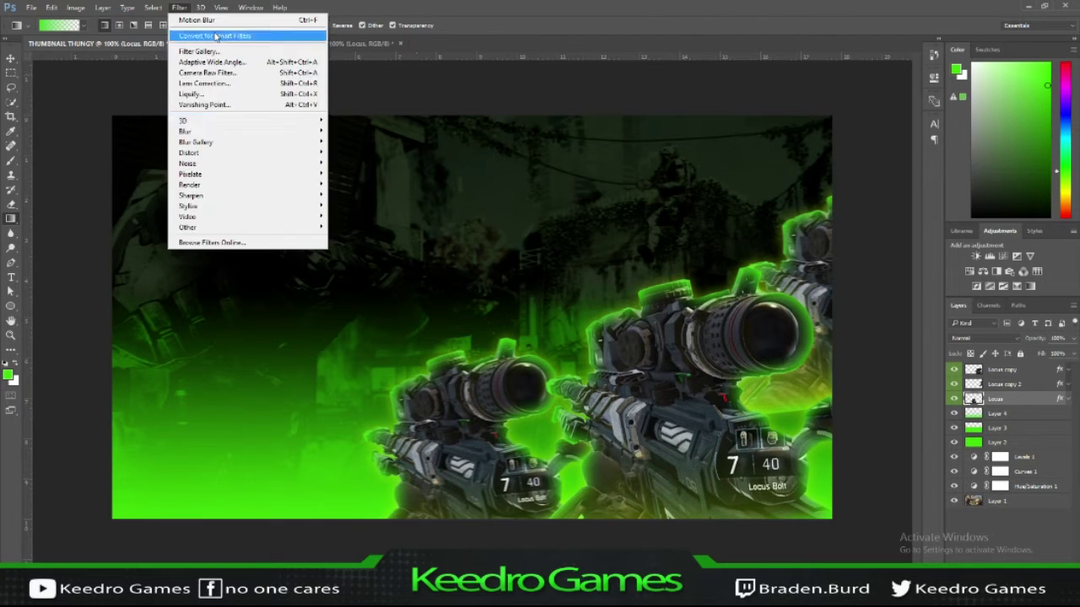
Apply Motion Blur to the Locus and Locus copy 2 rifle layers
{"action": "left_click", "coordinate": [358, 195]}
{"action": "left_click", "coordinate": [600, 149]}
{"action": "key", "text": "alt+bracketright"}
{"action": "left_click", "coordinate": [179, 7]}
{"action": "left_click", "coordinate": [358, 202]}
{"action": "key", "text": "Return"}
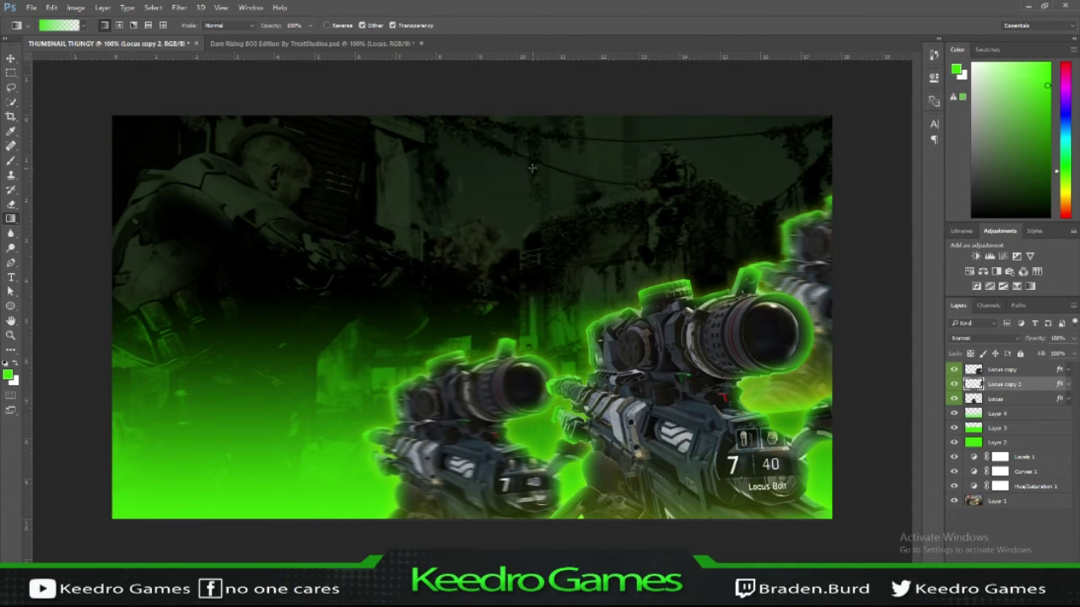
Apply Smart Sharpen at a 50% amount to the Locus copy rifle layer
{"action": "key", "text": "alt+bracketright"}
{"action": "left_click", "coordinate": [179, 7]}
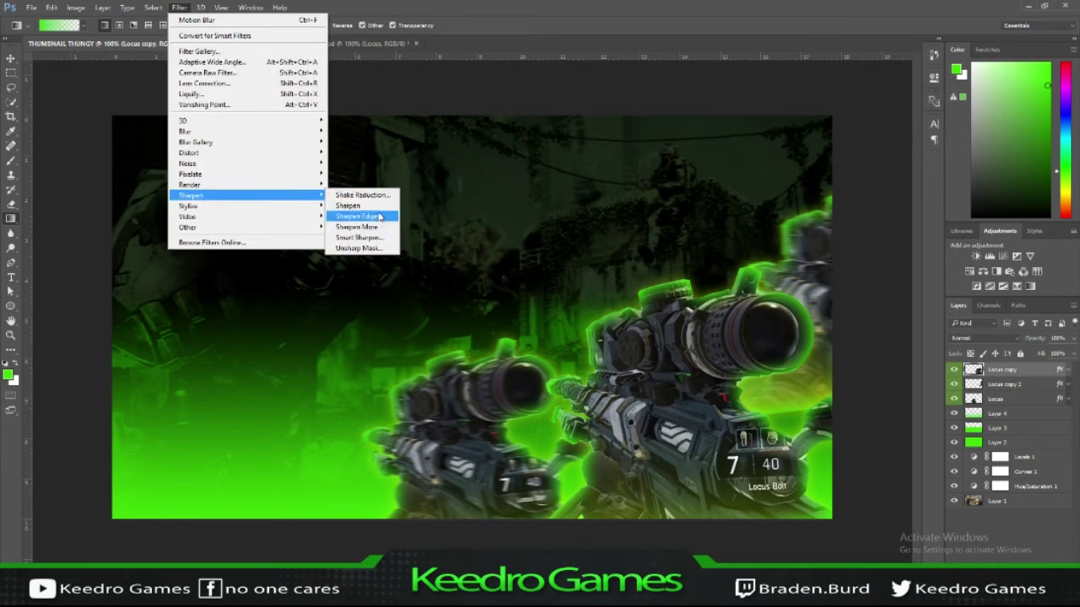
{"action": "left_click", "coordinate": [371, 234]}
{"action": "mouse_move", "coordinate": [596, 204]}
{"action": "left_mouse_down"}
{"action": "mouse_move", "coordinate": [646, 203]}
{"action": "mouse_move", "coordinate": [573, 205]}
{"action": "left_mouse_up"}
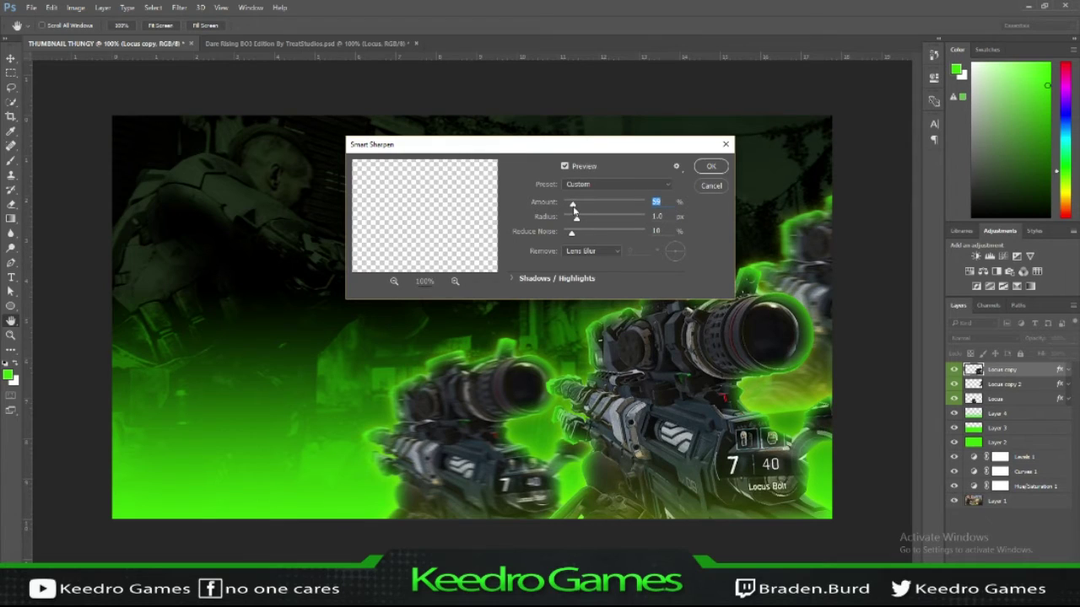
{"action": "key", "text": "Return"}
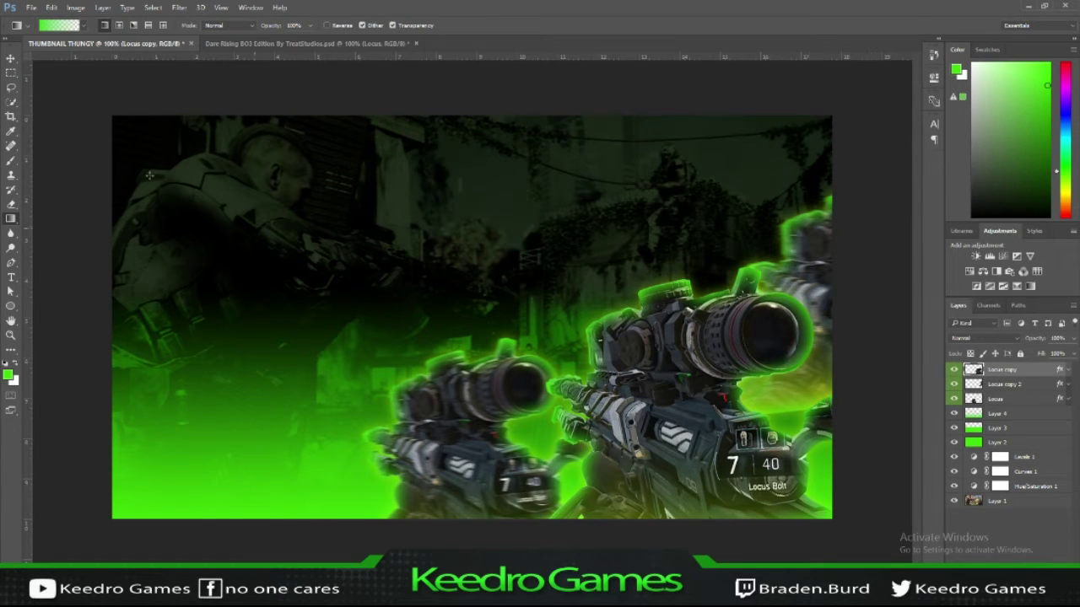
{"action": "left_click", "coordinate": [30, 7]}
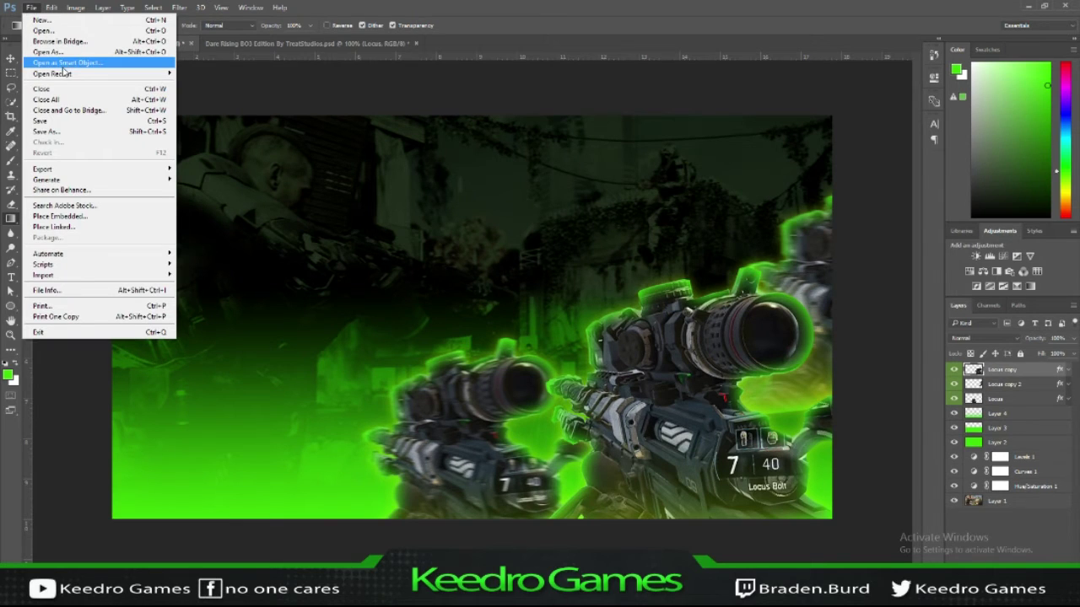
Place the particle layer from EVERYTHING.psd, then shift and shrink it over the thumbnail
{"action": "left_click", "coordinate": [59, 216]}
{"action": "scroll", "coordinate": [192, 199], "scroll_direction": "up", "scroll_amount": 1}
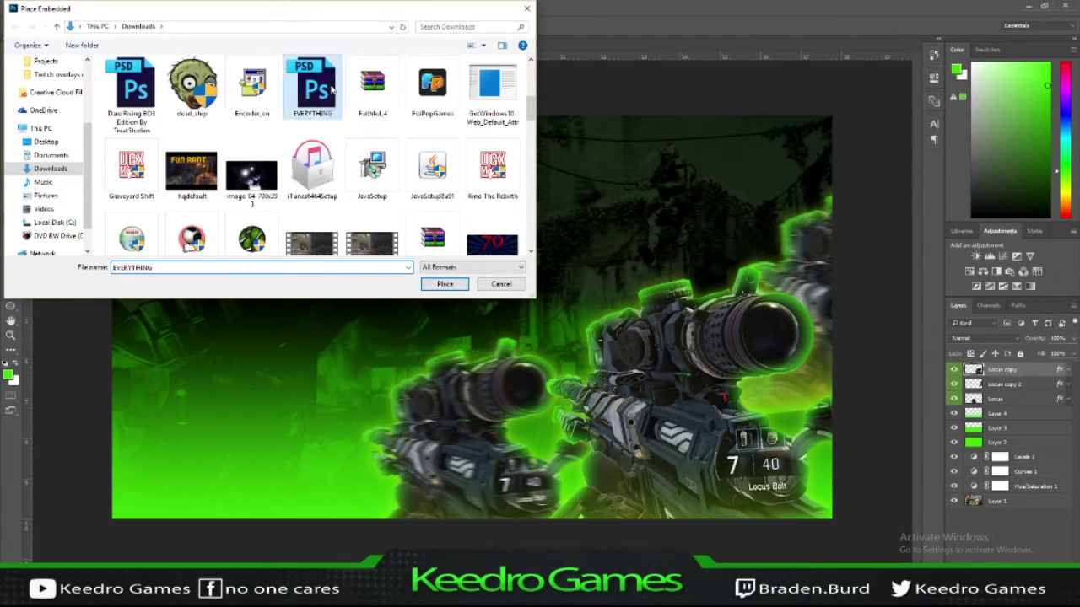
{"action": "double_click", "coordinate": [331, 90]}
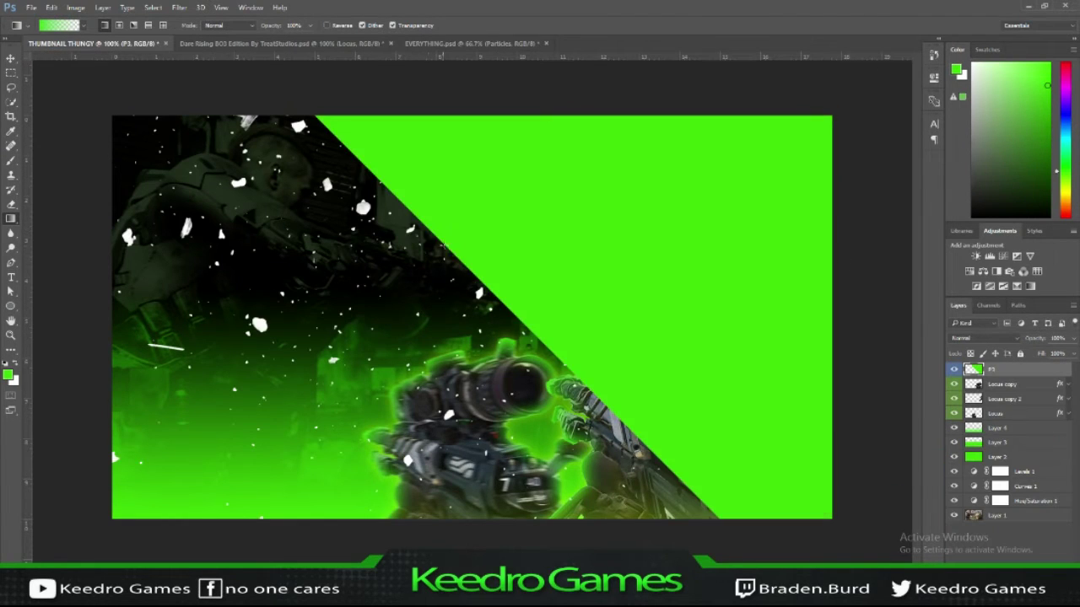
{"action": "key", "text": "ctrl+t"}
{"action": "mouse_move", "coordinate": [426, 228]}
{"action": "left_mouse_down"}
{"action": "mouse_move", "coordinate": [351, 327]}
{"action": "mouse_move", "coordinate": [434, 284]}
{"action": "left_mouse_up"}
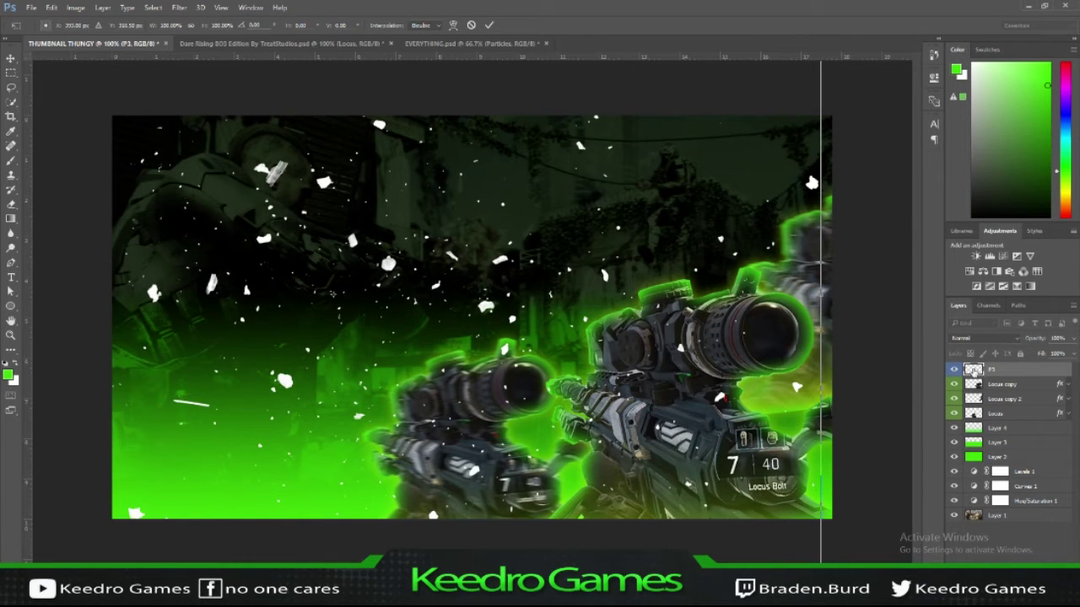
{"action": "left_click_drag", "start_coordinate": [332, 293], "coordinate": [484, 353]}
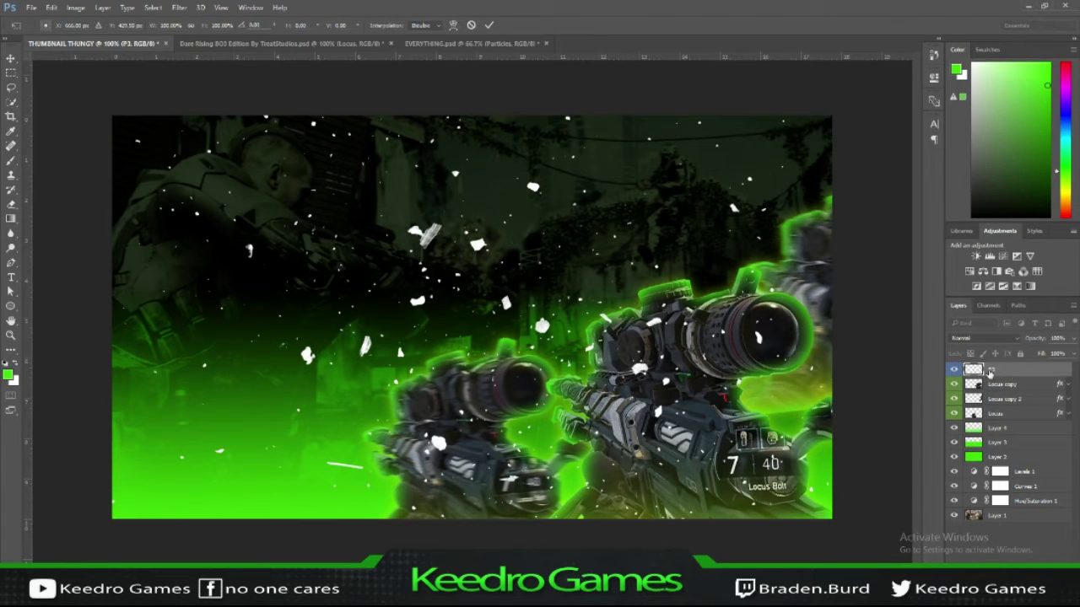
{"action": "left_click_drag", "start_coordinate": [571, 301], "coordinate": [483, 155]}
Bring the Triangle Lights layer in from EVERYTHING.psd, then reposition and rotate it
{"action": "left_click", "coordinate": [472, 43]}
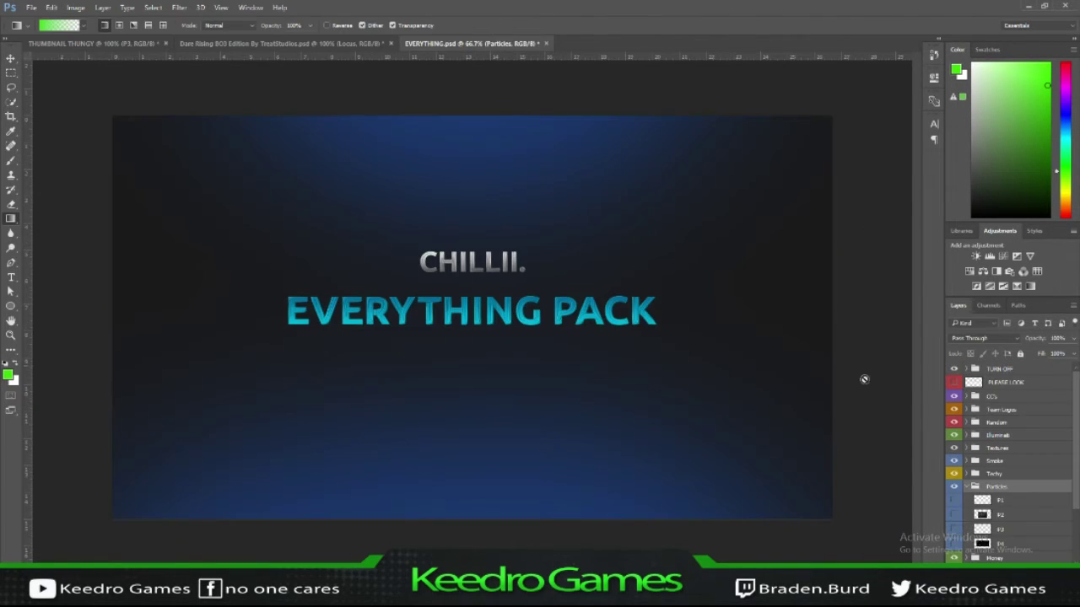
{"action": "mouse_move", "coordinate": [996, 445]}
{"action": "left_mouse_down"}
{"action": "mouse_move", "coordinate": [642, 300]}
{"action": "mouse_move", "coordinate": [654, 300]}
{"action": "left_mouse_up"}
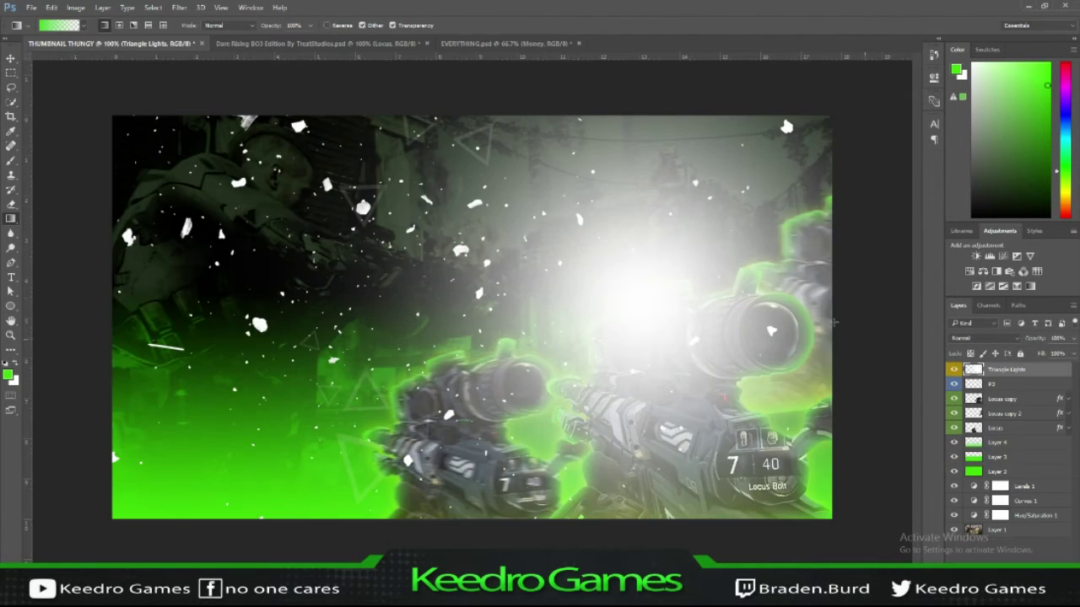
{"action": "key", "text": "ctrl+t"}
{"action": "left_click_drag", "start_coordinate": [1027, 380], "coordinate": [972, 385]}
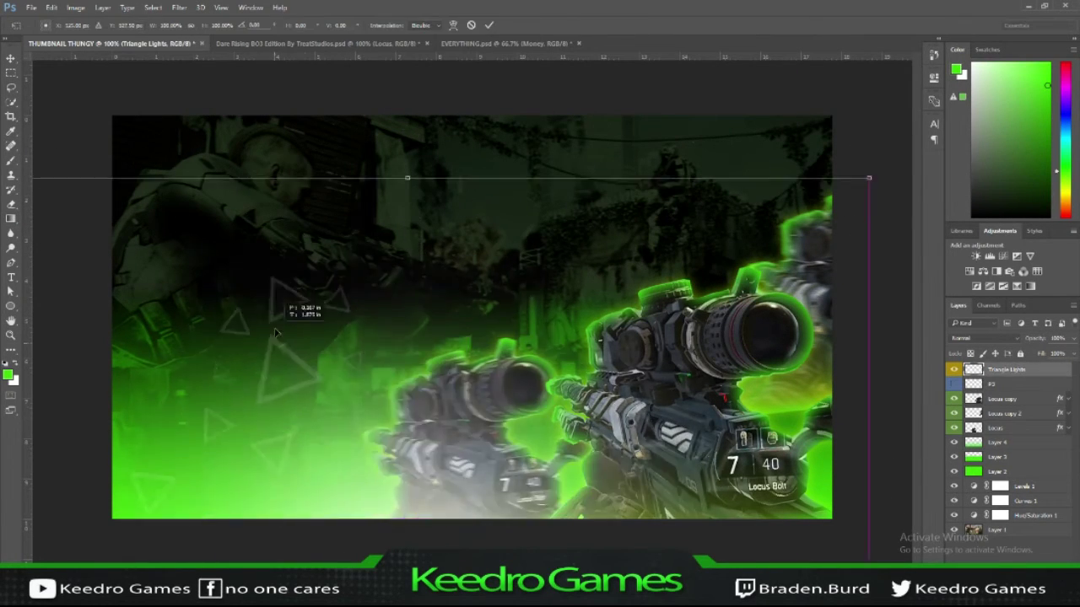
{"action": "left_click_drag", "start_coordinate": [972, 385], "coordinate": [848, 397]}
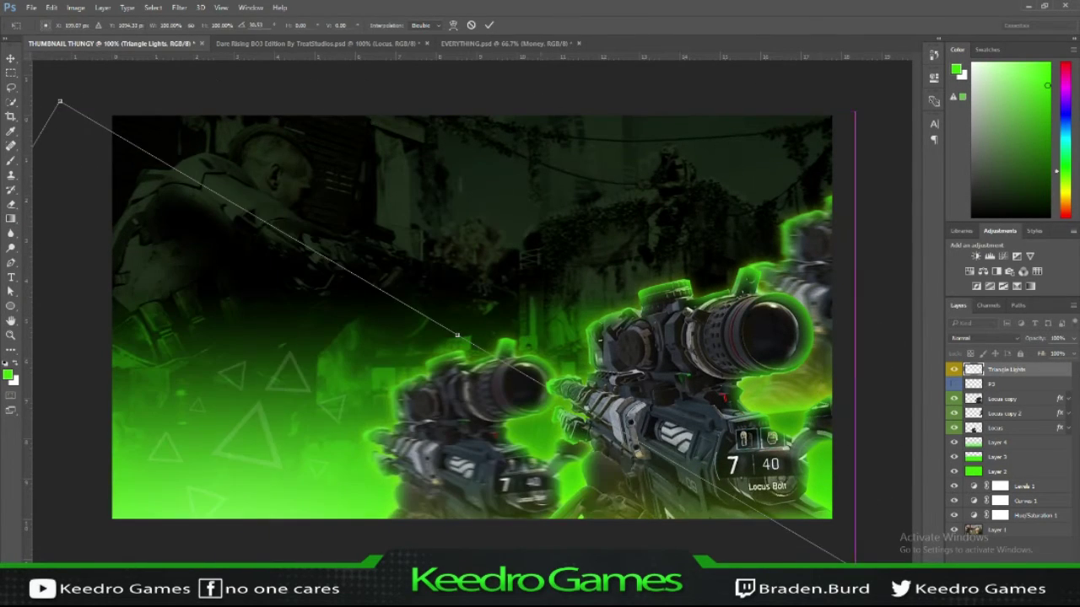
{"action": "key", "text": "Escape"}
Rotate and spread the P3 particle layer across the canvas
{"action": "left_click", "coordinate": [978, 385]}
{"action": "key", "text": "ctrl+t"}
{"action": "left_click_drag", "start_coordinate": [979, 385], "coordinate": [976, 385]}
{"action": "key", "text": "Return"}
Give P3 a green (41ff00) inner glow, outer glow and a colour overlay
{"action": "double_click", "coordinate": [976, 385]}
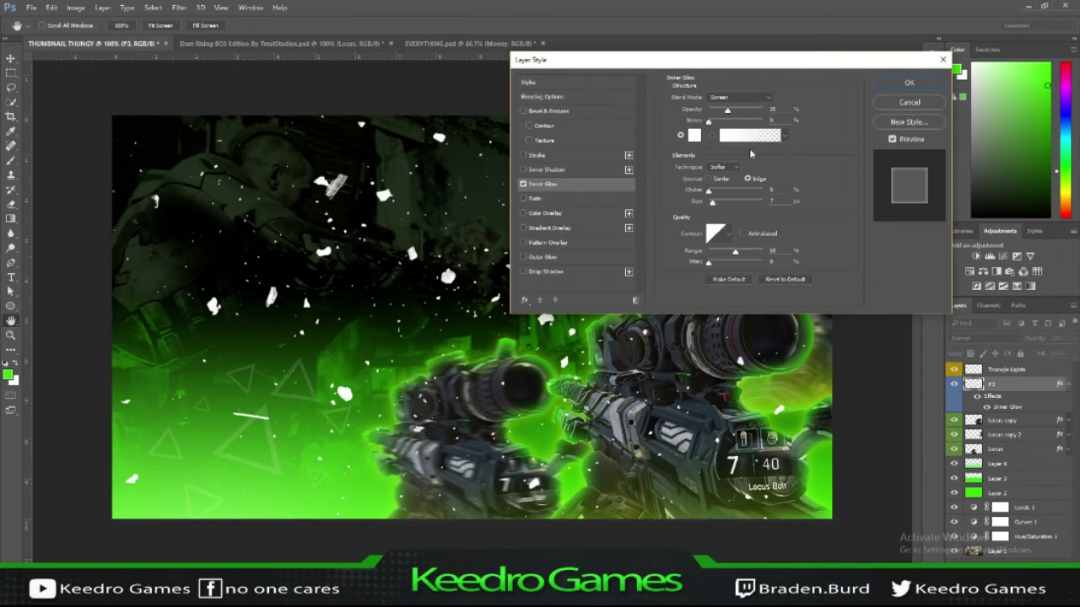
{"action": "left_click", "coordinate": [694, 135]}
{"action": "key", "text": "Return"}
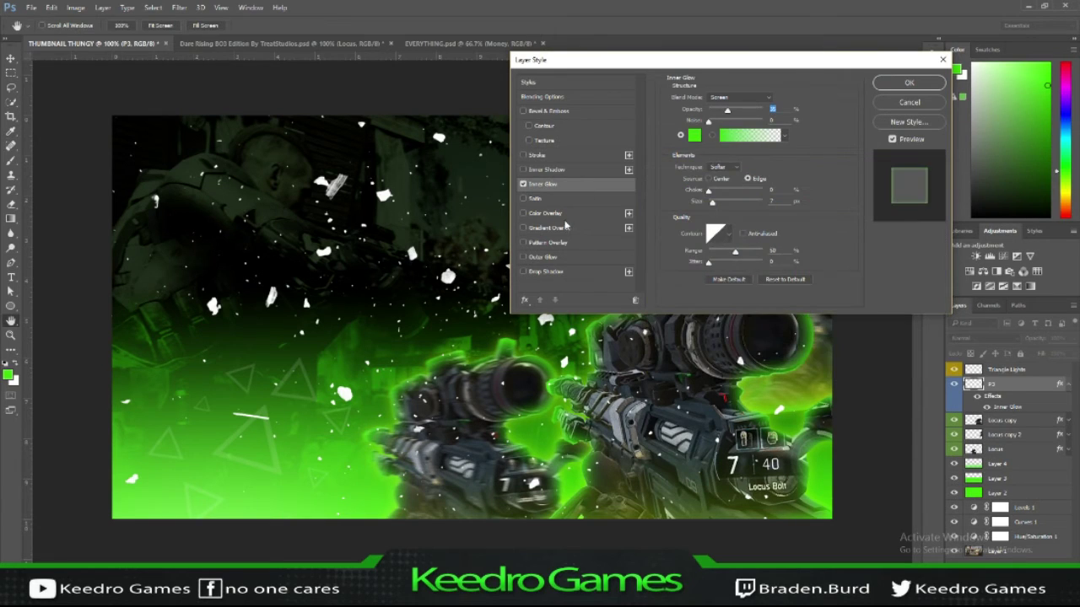
{"action": "left_click", "coordinate": [542, 256]}
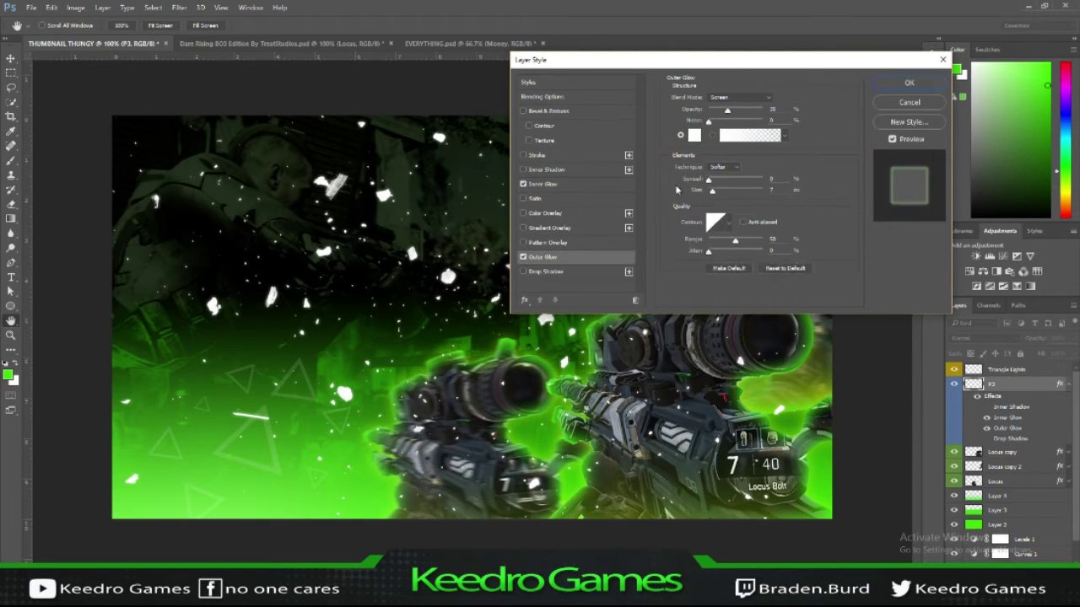
{"action": "left_click", "coordinate": [694, 135]}
{"action": "type", "text": "41ff00"}
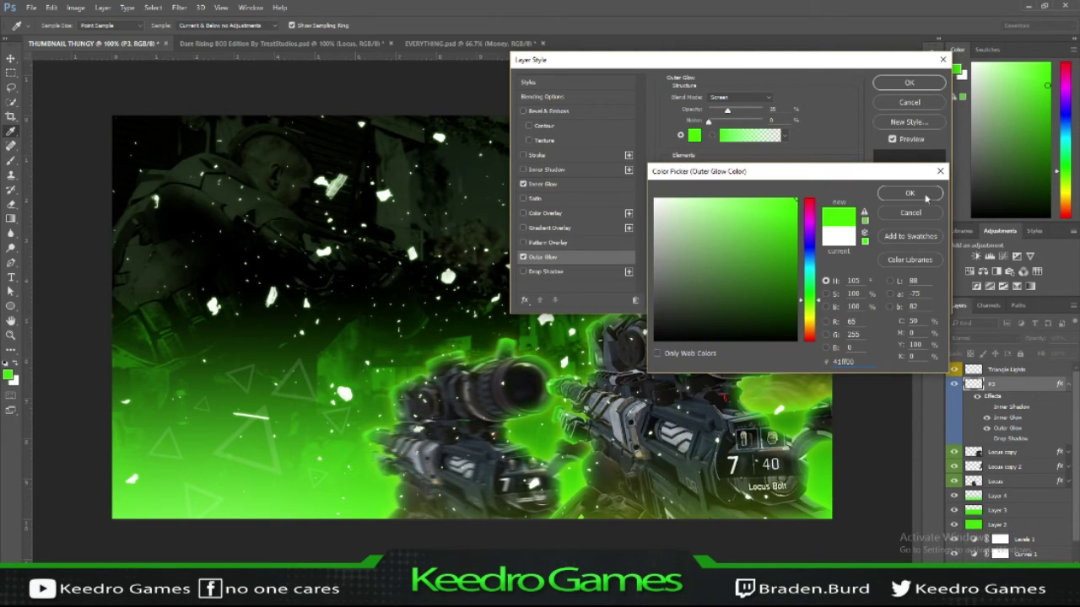
{"action": "left_click", "coordinate": [910, 195]}
{"action": "left_click", "coordinate": [523, 213]}
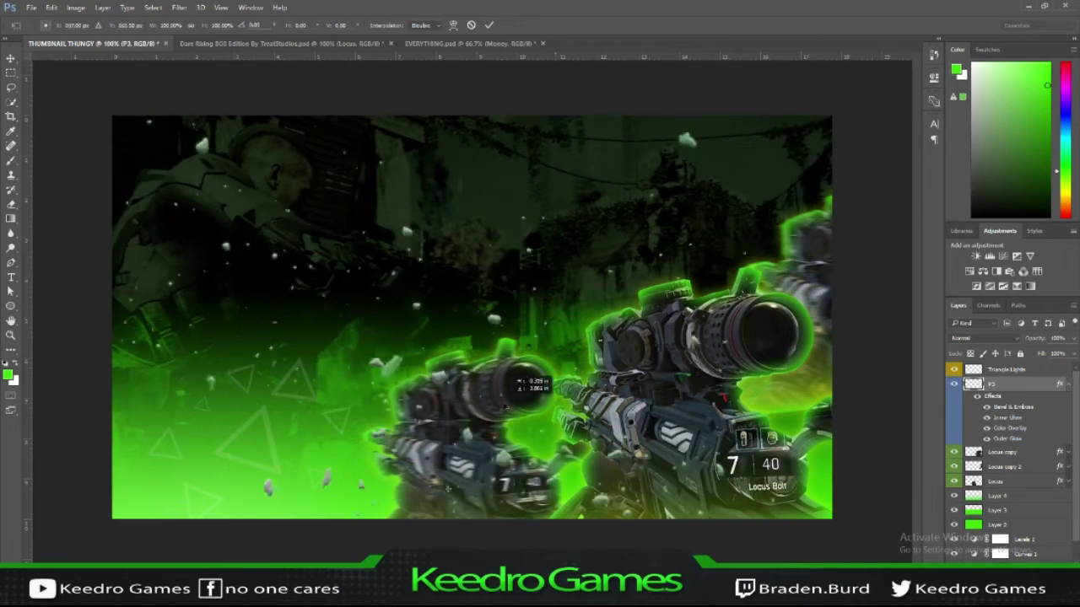
Reposition the green particles and move P3 below Layer 4
{"action": "left_click_drag", "start_coordinate": [555, 437], "coordinate": [500, 439]}
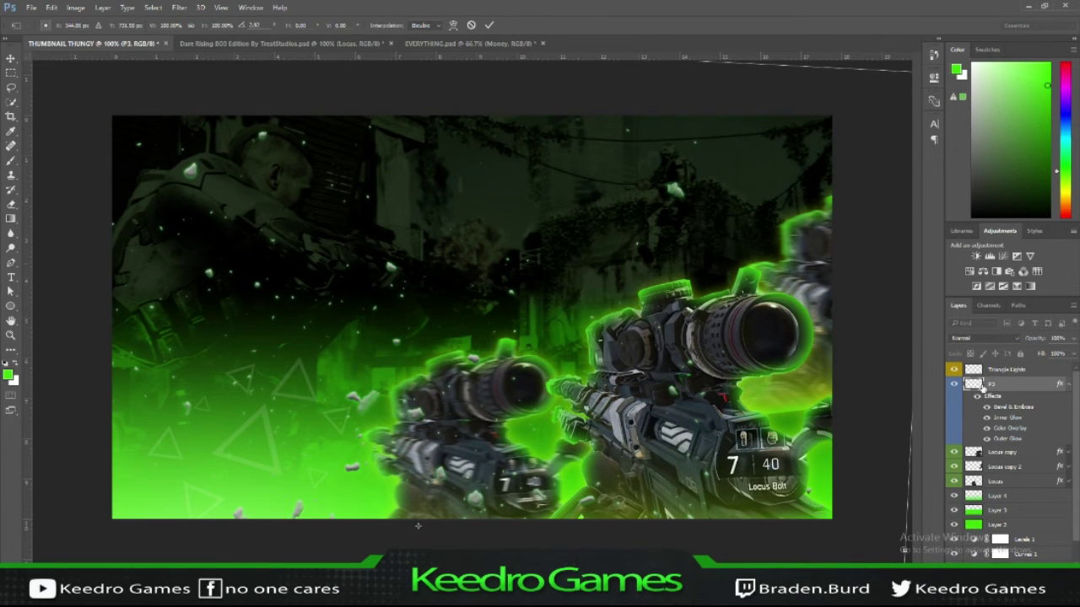
{"action": "key", "text": "Return"}
{"action": "left_click_drag", "start_coordinate": [1003, 384], "coordinate": [1026, 516]}
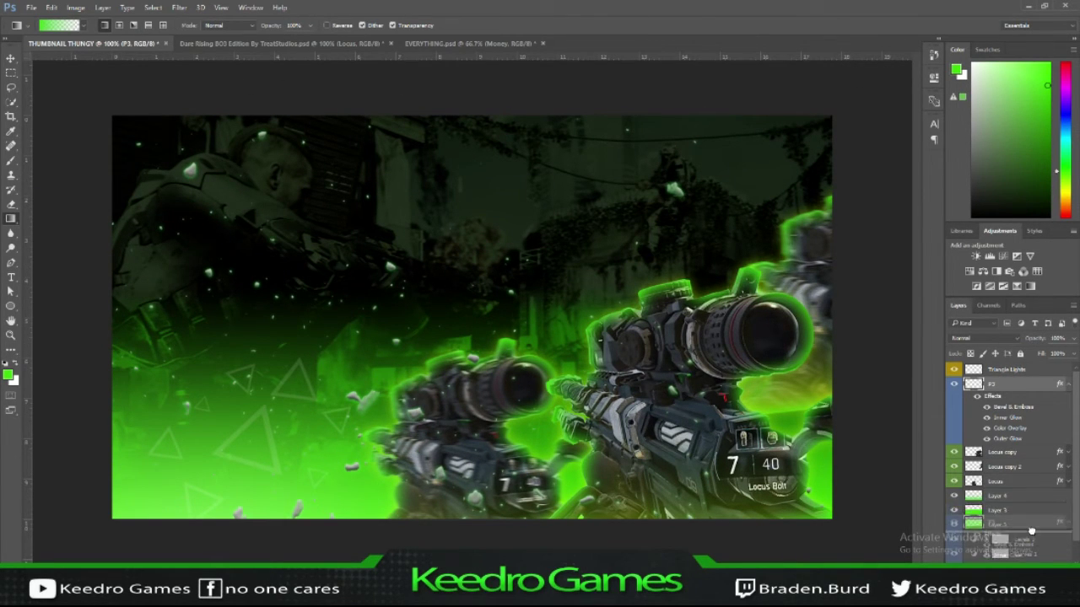
{"action": "left_click_drag", "start_coordinate": [459, 234], "coordinate": [497, 215]}
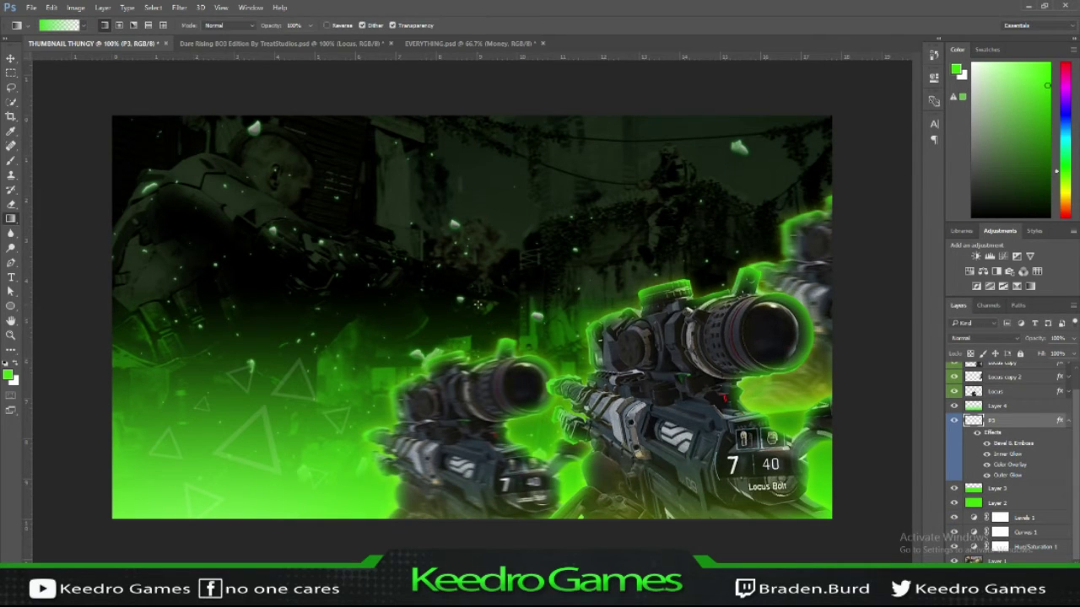
Check the EVERYTHING document, then select Triangle Lights in the thumbnail
{"action": "left_click", "coordinate": [469, 43]}
{"action": "left_click", "coordinate": [93, 43]}
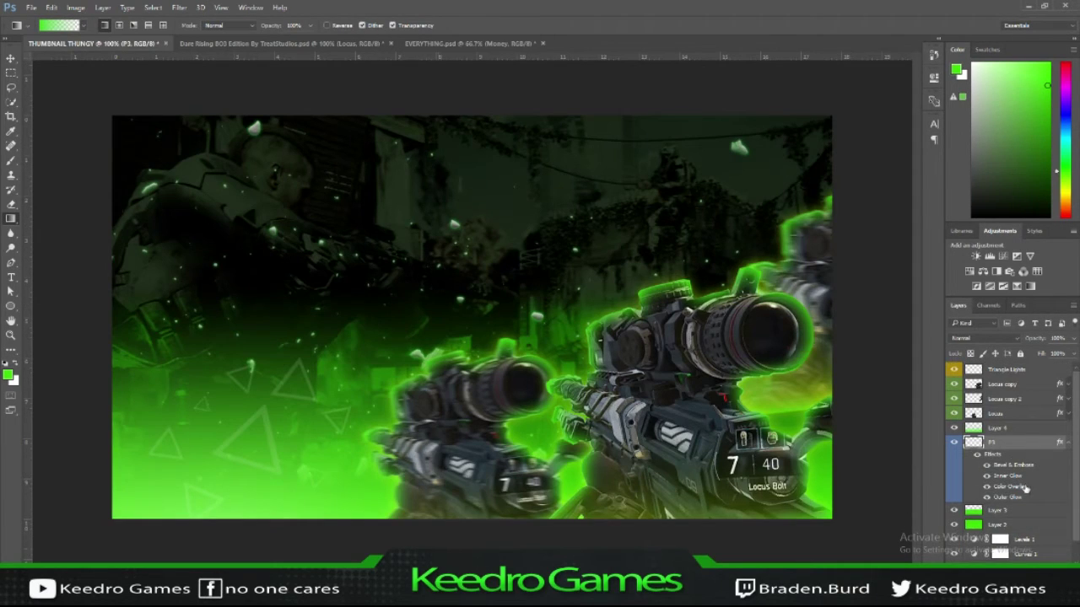
{"action": "left_click", "coordinate": [989, 371]}
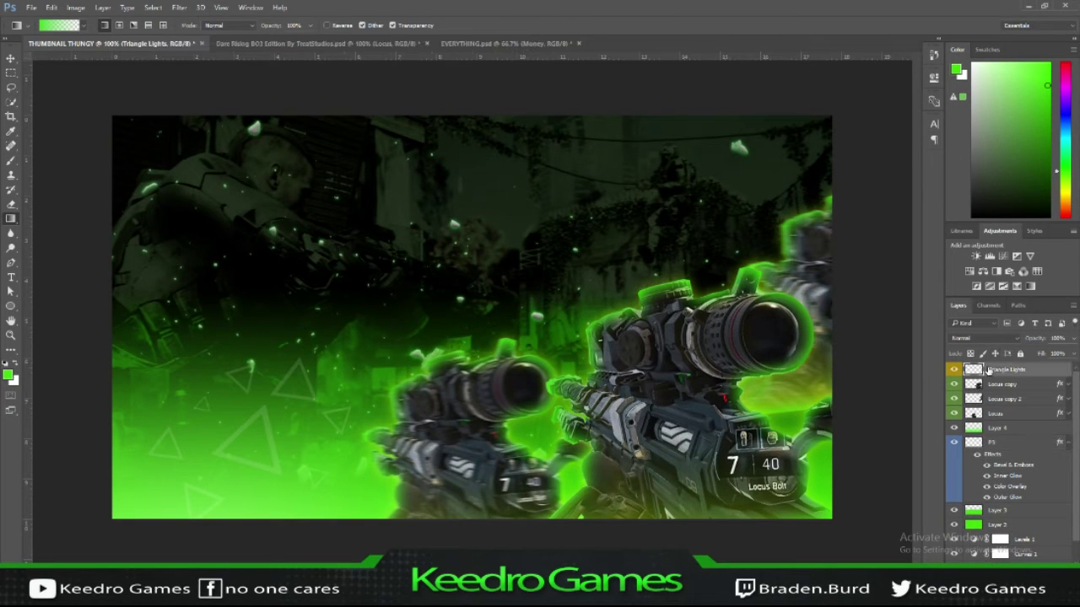
{"action": "right_click", "coordinate": [989, 372]}
Duplicate the Triangle Lights layer twice
{"action": "left_click", "coordinate": [907, 125]}
{"action": "key", "text": "Return"}
{"action": "right_click", "coordinate": [994, 371]}
{"action": "left_click", "coordinate": [911, 124]}
{"action": "left_click", "coordinate": [653, 187]}
Test a green-channel Blend If on the newest triangle copy, then revert to Gray
{"action": "double_click", "coordinate": [1037, 369]}
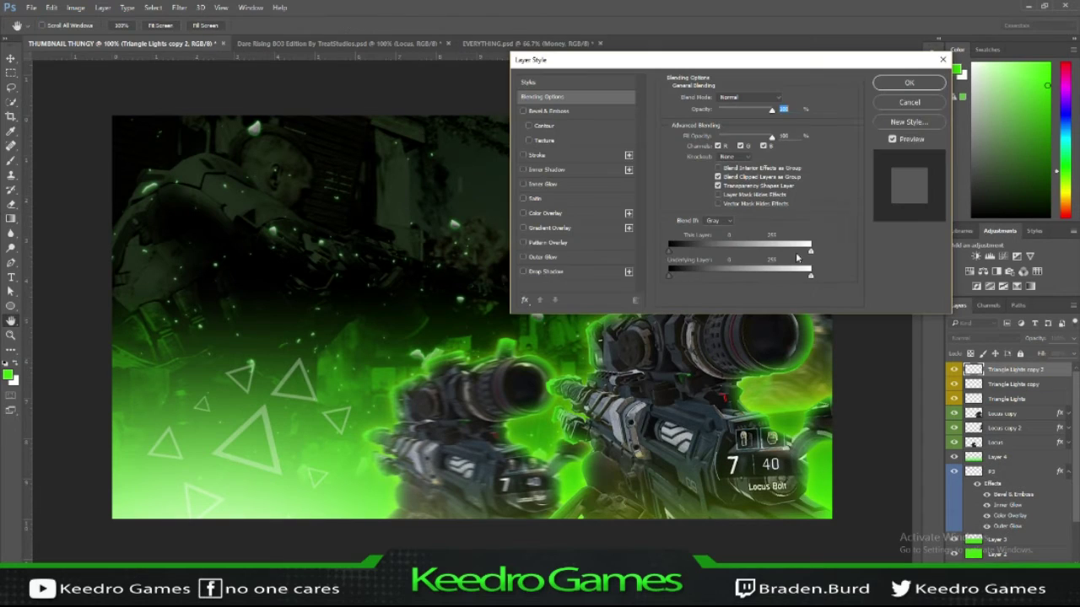
{"action": "left_click", "coordinate": [719, 220]}
{"action": "left_click", "coordinate": [713, 243]}
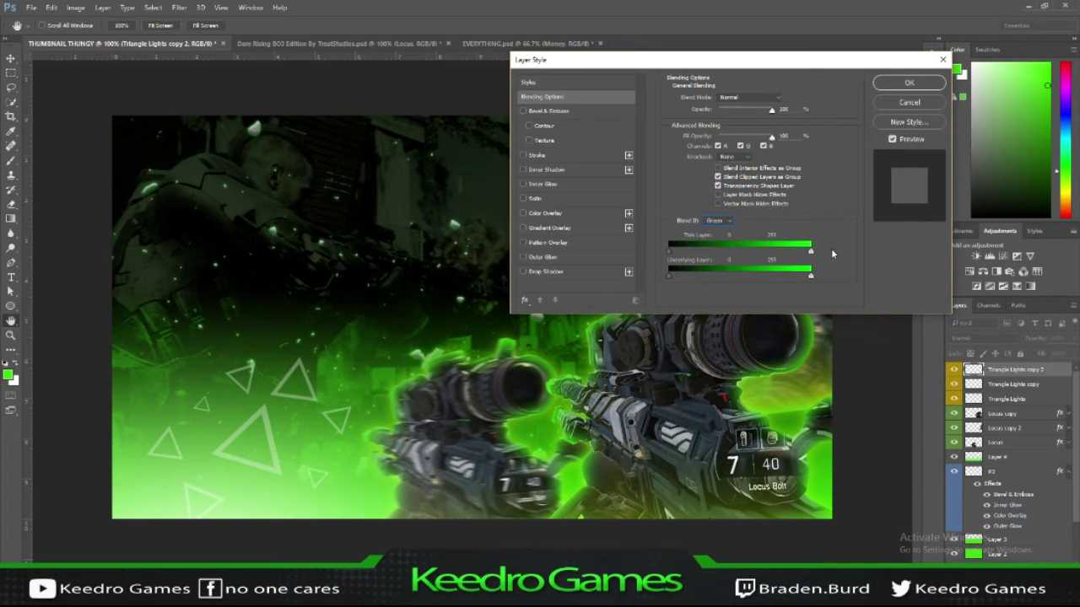
{"action": "left_click_drag", "start_coordinate": [709, 251], "coordinate": [810, 250]}
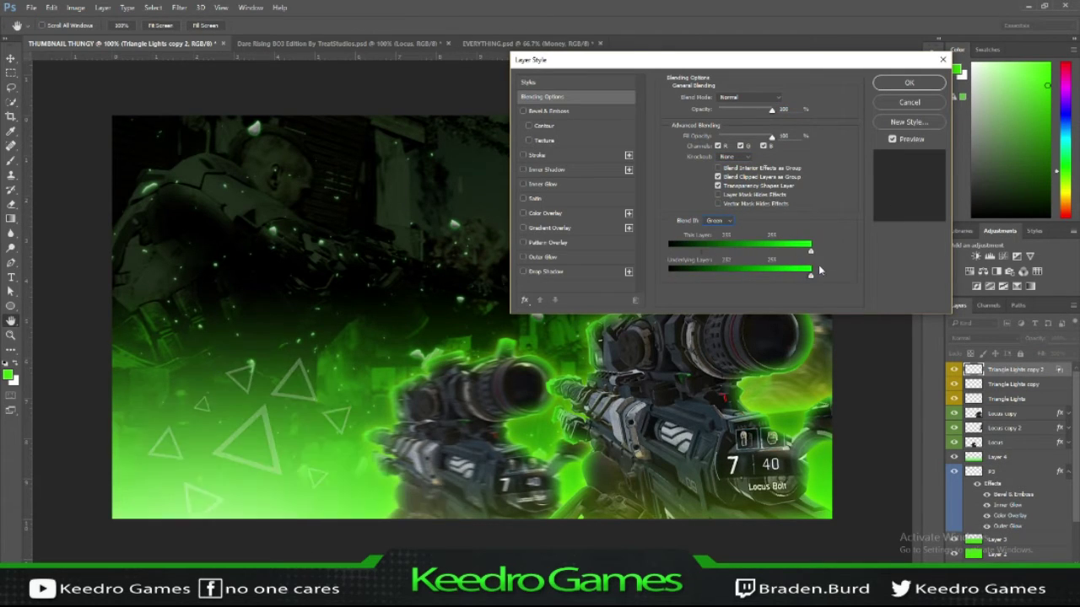
{"action": "left_click", "coordinate": [718, 220]}
{"action": "left_click", "coordinate": [716, 223]}
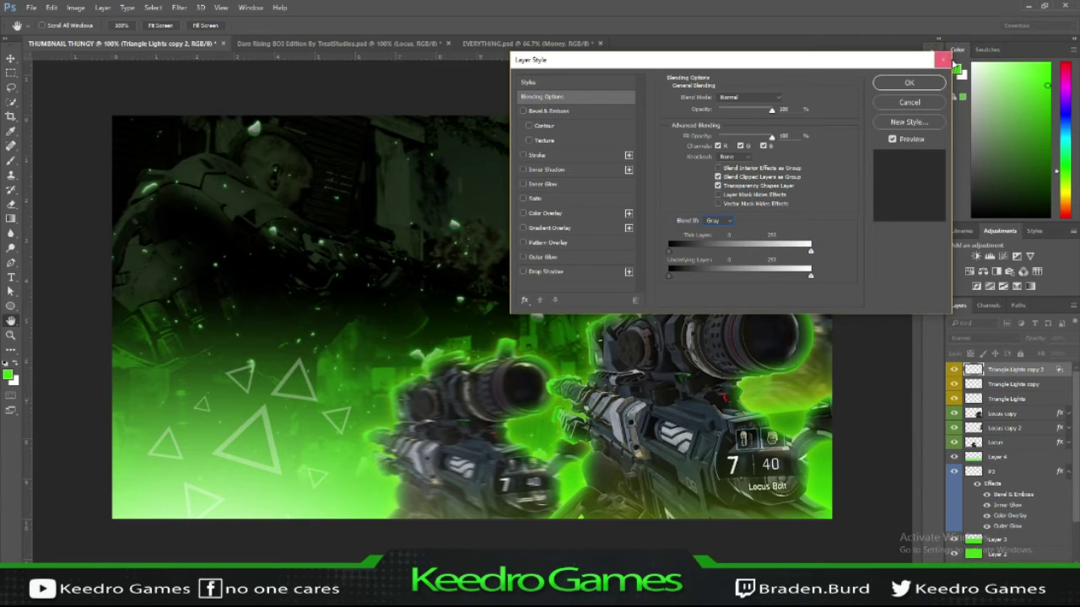
{"action": "left_click", "coordinate": [942, 59]}
Move the triangle copy lower on the canvas
{"action": "key", "text": "ctrl+t"}
{"action": "mouse_move", "coordinate": [371, 436]}
{"action": "left_mouse_down"}
{"action": "mouse_move", "coordinate": [377, 502]}
{"action": "mouse_move", "coordinate": [321, 430]}
{"action": "left_mouse_up"}
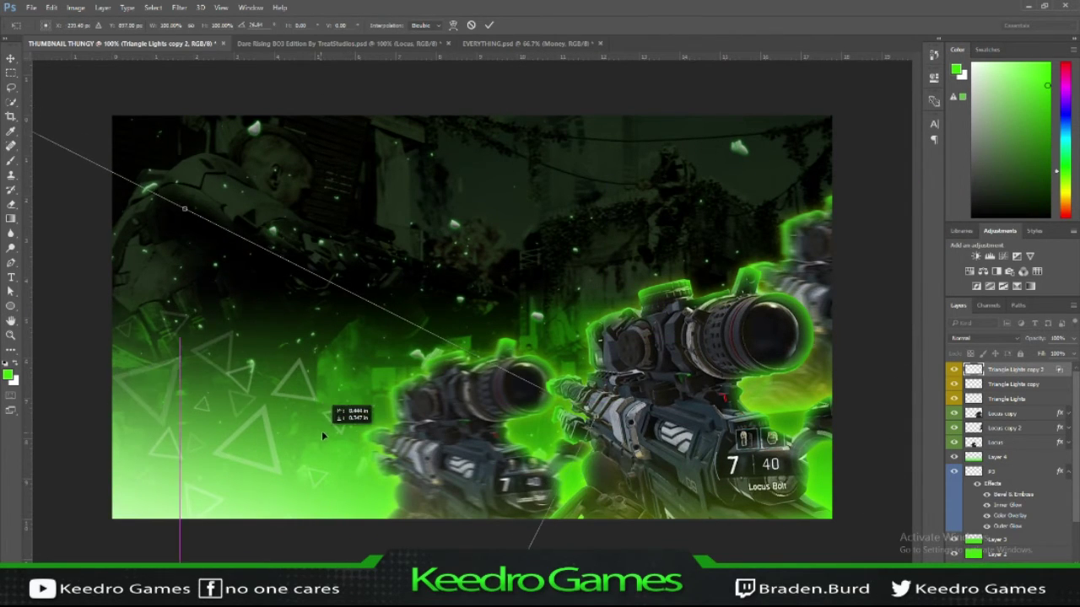
{"action": "key", "text": "Return"}
{"action": "key", "text": "g"}
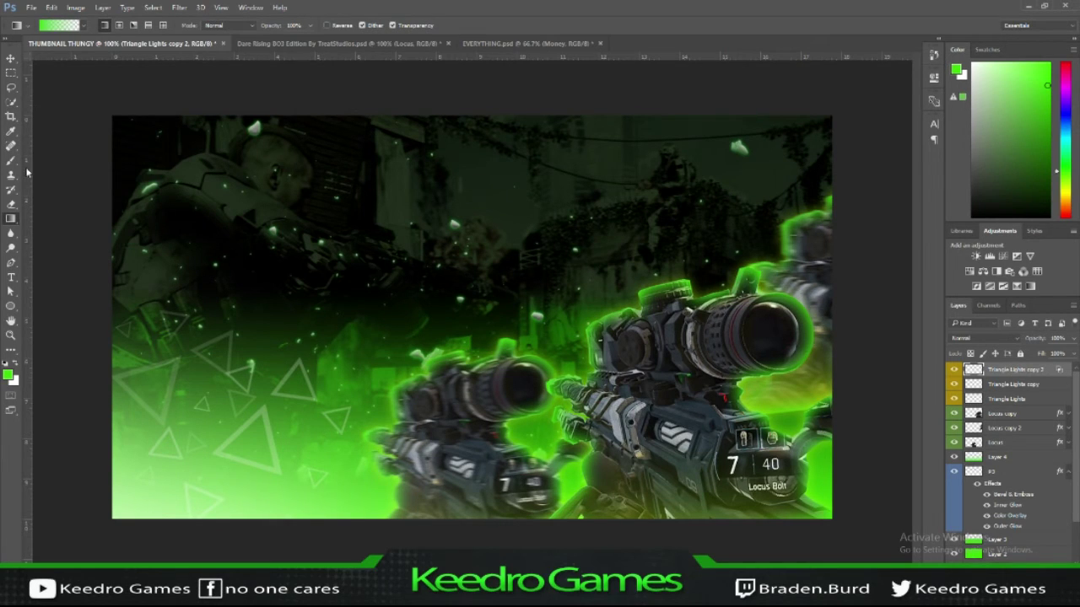
{"action": "left_click", "coordinate": [11, 278]}
Type a placeholder headline near the top left at 72 pt
{"action": "left_click", "coordinate": [253, 175]}
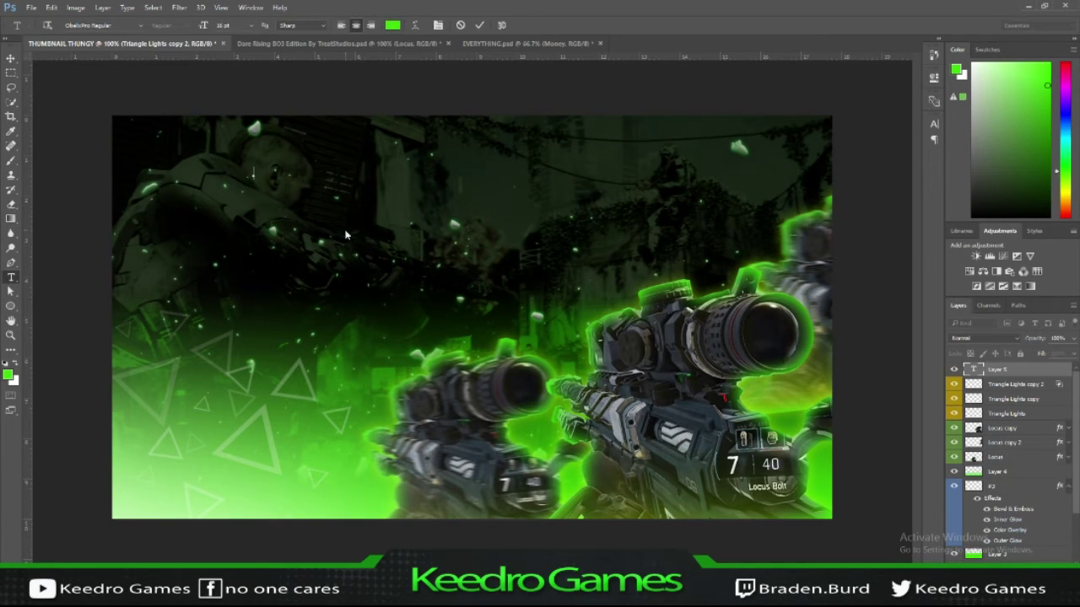
{"action": "type", "text": "THUMBNAIL YOU"}
{"action": "key", "text": "BackSpace"}
{"action": "key", "text": "BackSpace"}
{"action": "key", "text": "BackSpace"}
{"action": "type", "text": "TEXT HERE"}
{"action": "key", "text": "ctrl+a"}
{"action": "left_click", "coordinate": [252, 25]}
{"action": "left_click", "coordinate": [242, 227]}
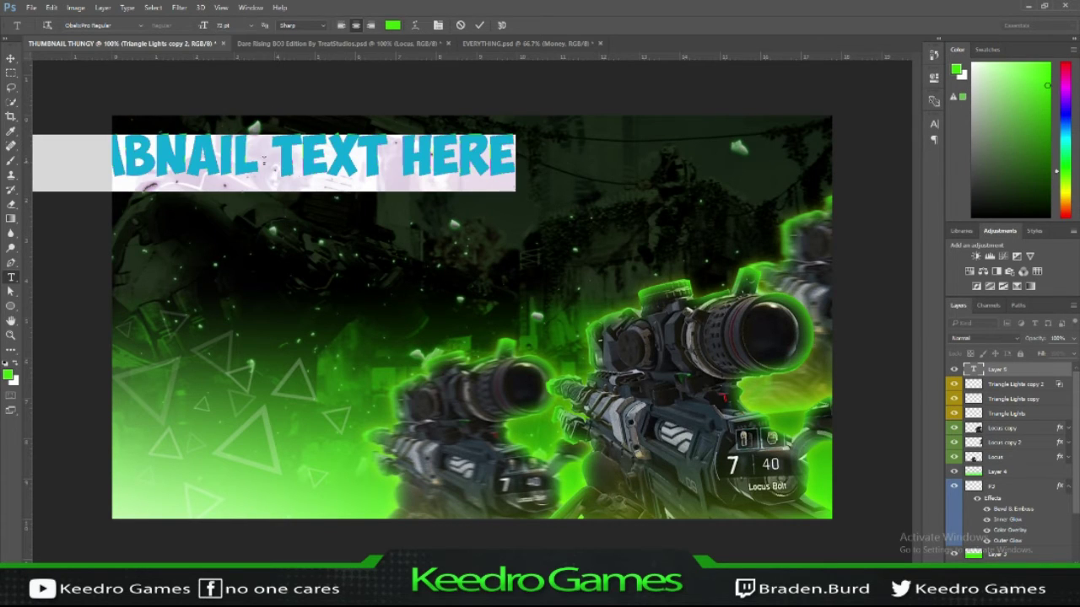
{"action": "left_click", "coordinate": [318, 158]}
{"action": "key", "text": "ctrl+Return"}
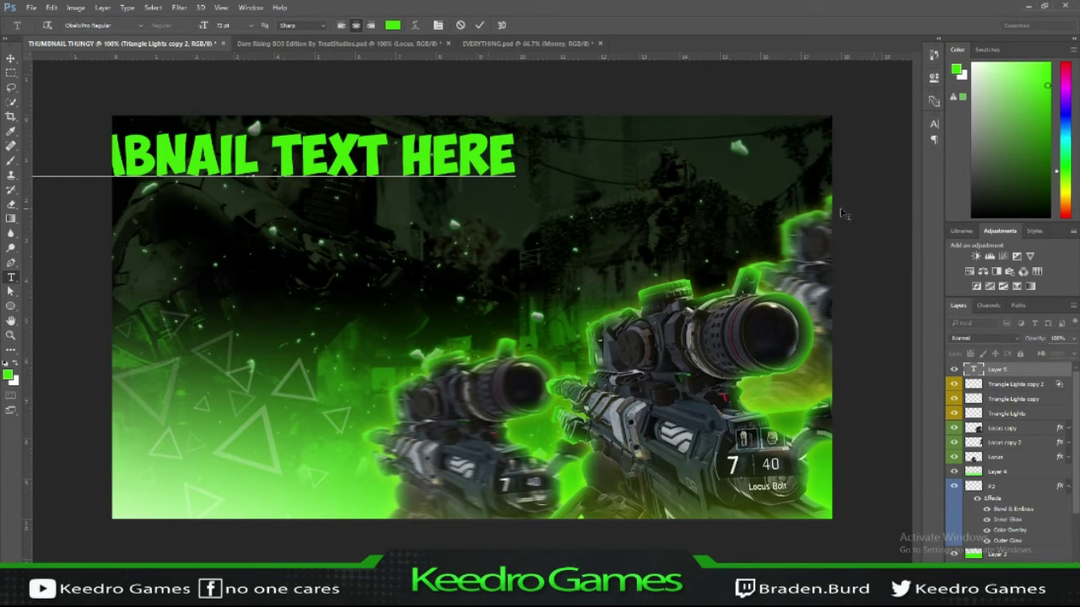
Centre the headline near the top, delete the word HERE, and browse fonts
{"action": "mouse_move", "coordinate": [461, 150]}
{"action": "left_mouse_down"}
{"action": "mouse_move", "coordinate": [693, 159]}
{"action": "mouse_move", "coordinate": [503, 161]}
{"action": "mouse_move", "coordinate": [624, 161]}
{"action": "left_mouse_up"}
{"action": "key", "text": "BackSpace"}
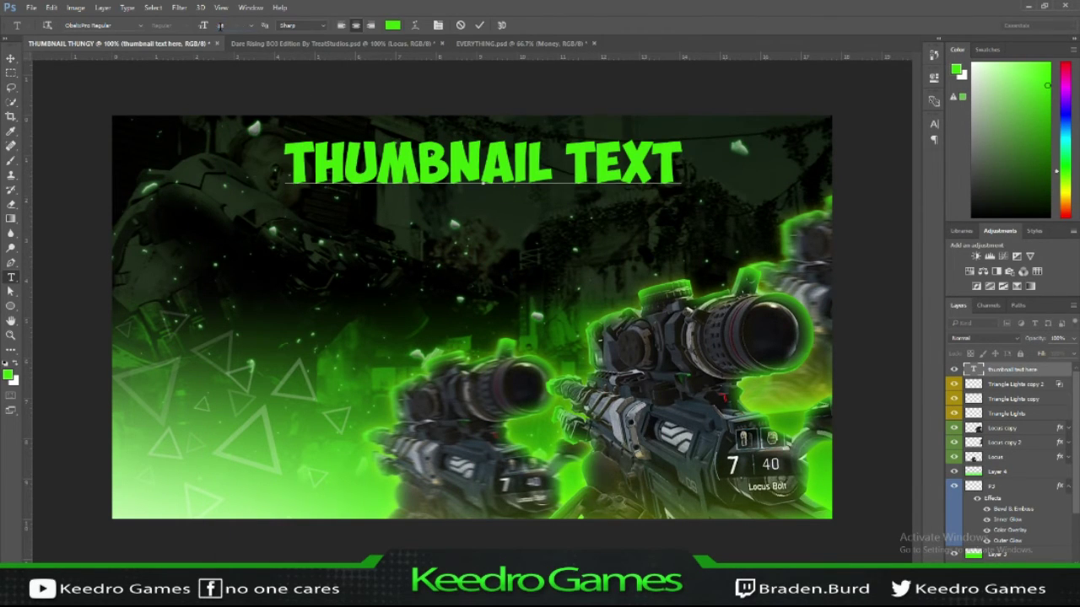
{"action": "left_click", "coordinate": [251, 26]}
{"action": "left_click", "coordinate": [140, 25]}
{"action": "scroll", "coordinate": [150, 230], "scroll_direction": "down", "scroll_amount": 3}
{"action": "scroll", "coordinate": [151, 230], "scroll_direction": "down", "scroll_amount": 2}
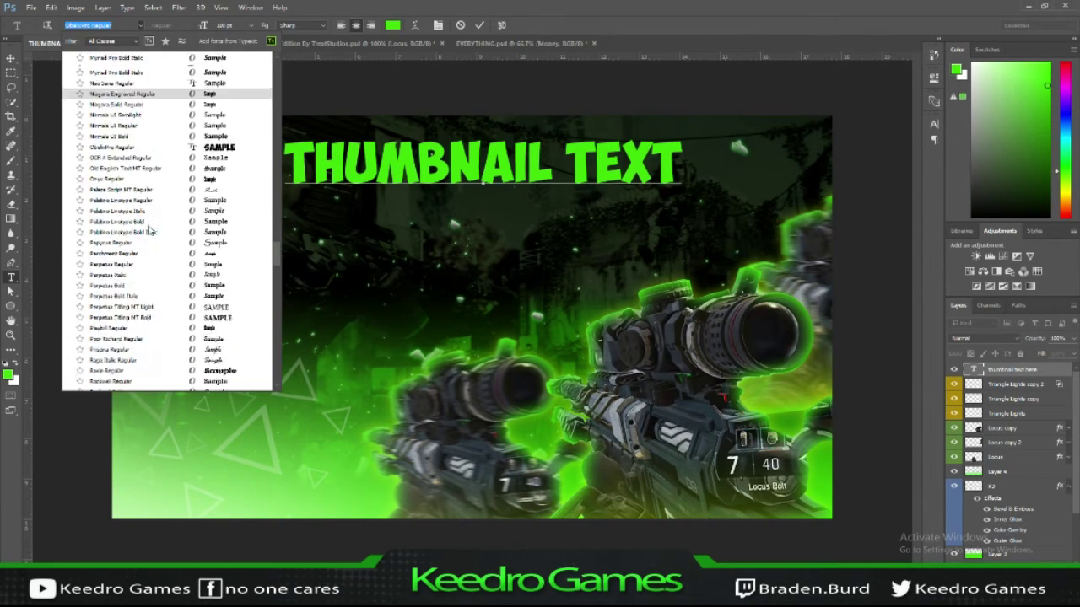
{"action": "key", "text": "alt+Tab"}
{"action": "key", "text": "alt+Tab"}
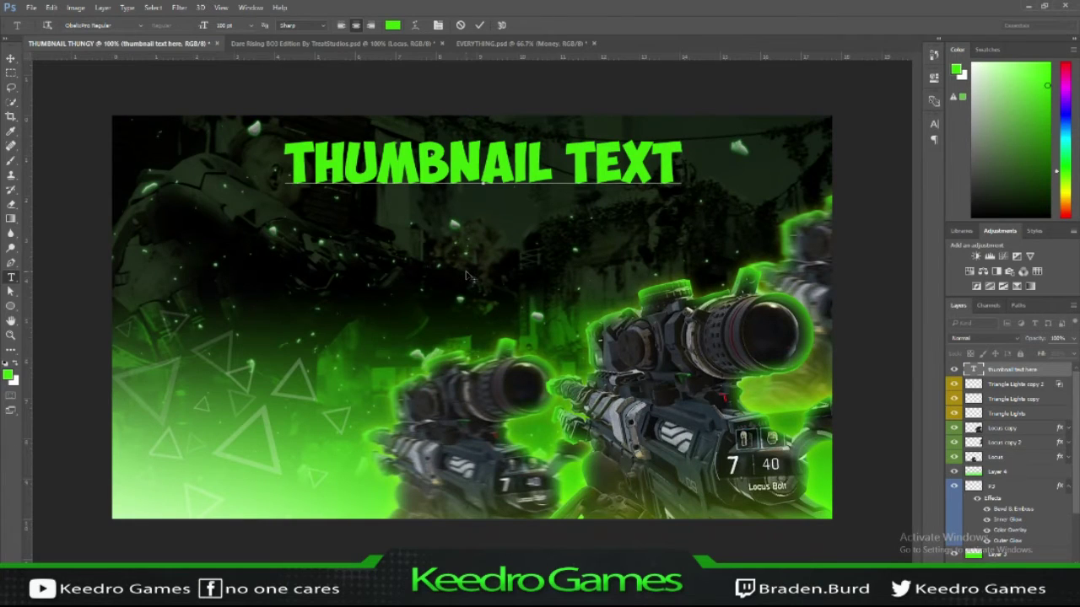
Set the text colour to white and retype the headline as 'THUMBNAIL TEXT?'
{"action": "left_click", "coordinate": [392, 25]}
{"action": "left_click_drag", "start_coordinate": [674, 220], "coordinate": [624, 175]}
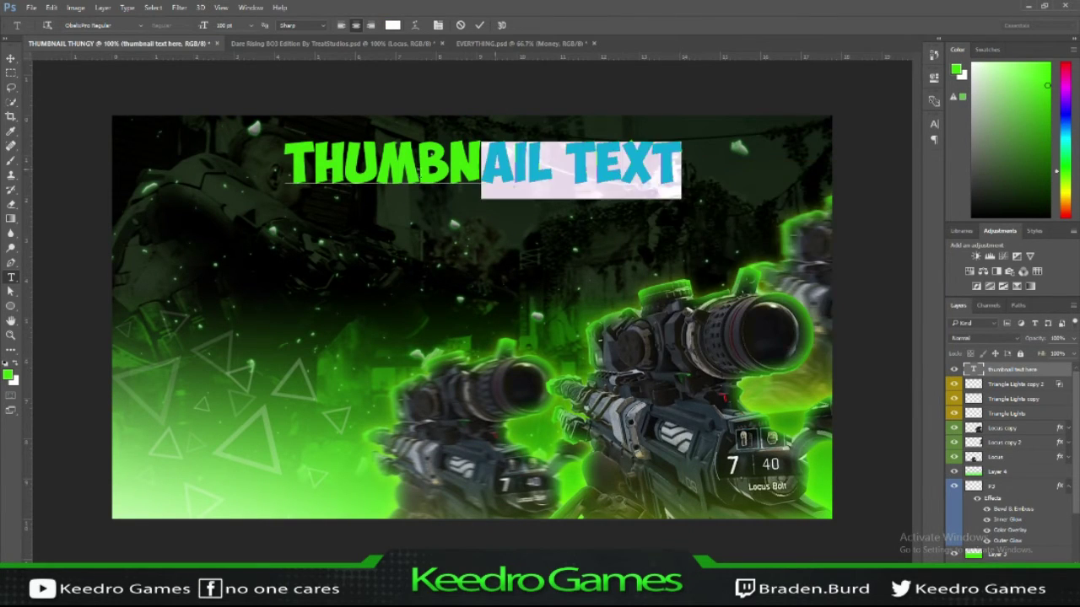
{"action": "left_click", "coordinate": [926, 195]}
{"action": "key", "text": "BackSpace"}
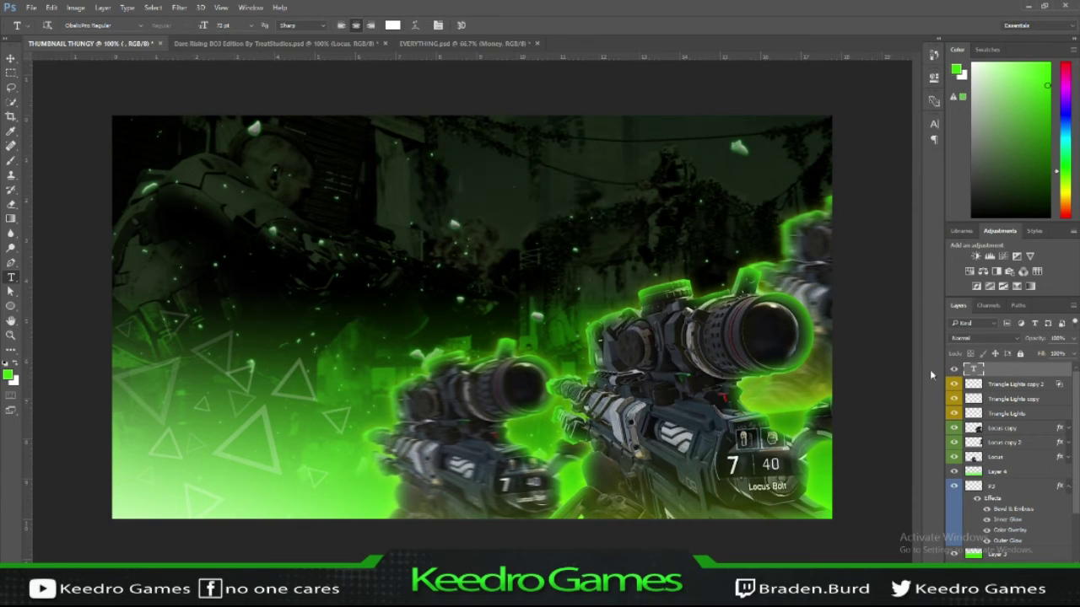
{"action": "type", "text": "THUMBN"}
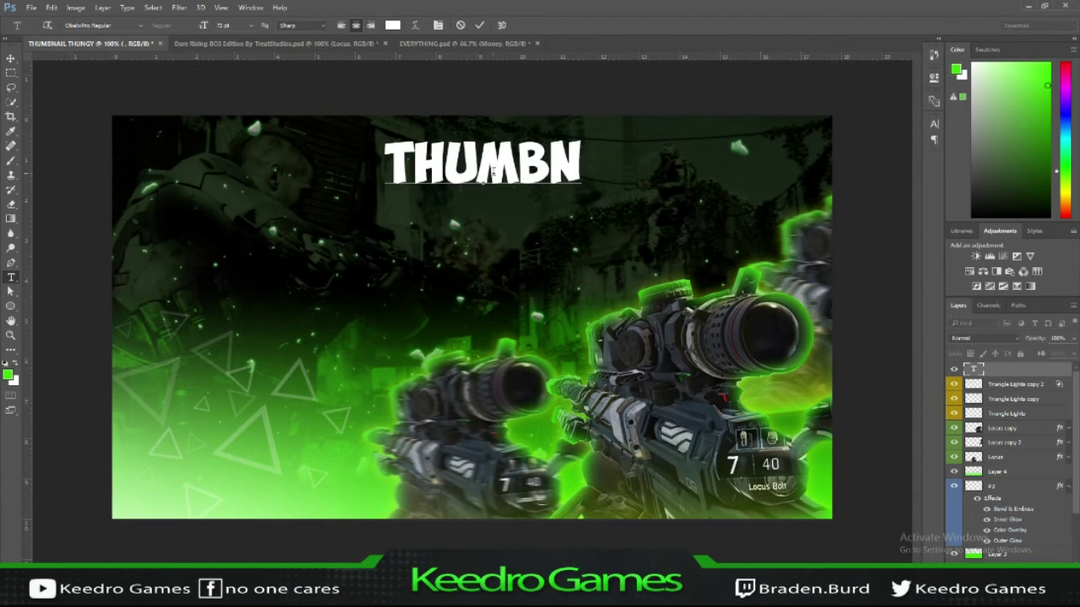
{"action": "type", "text": "AIL TEXT"}
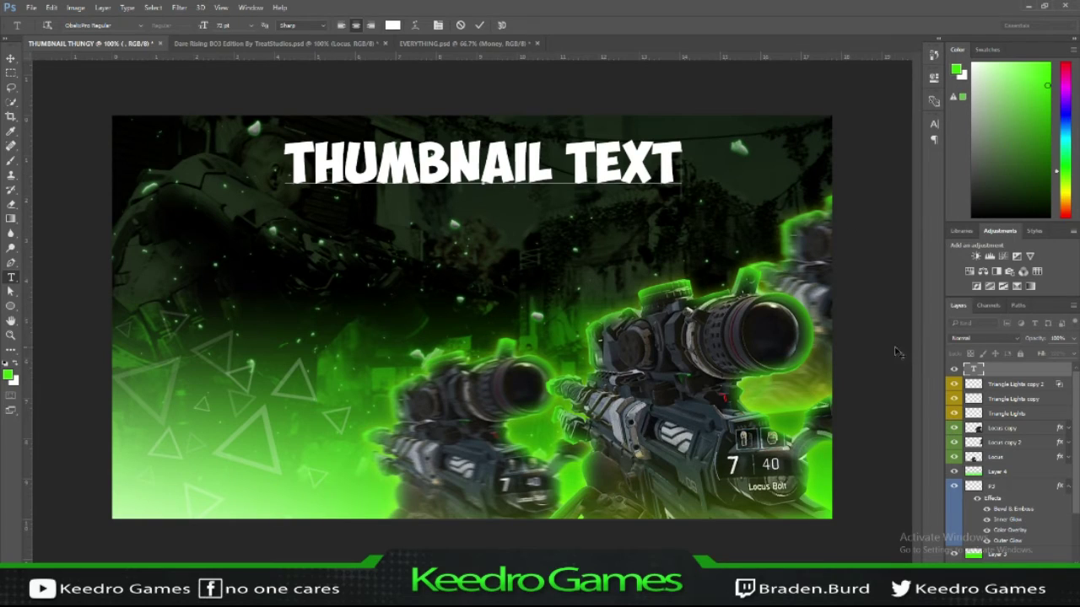
{"action": "type", "text": "?"}
Enlarge the headline text to 100 pt
{"action": "double_click", "coordinate": [974, 370]}
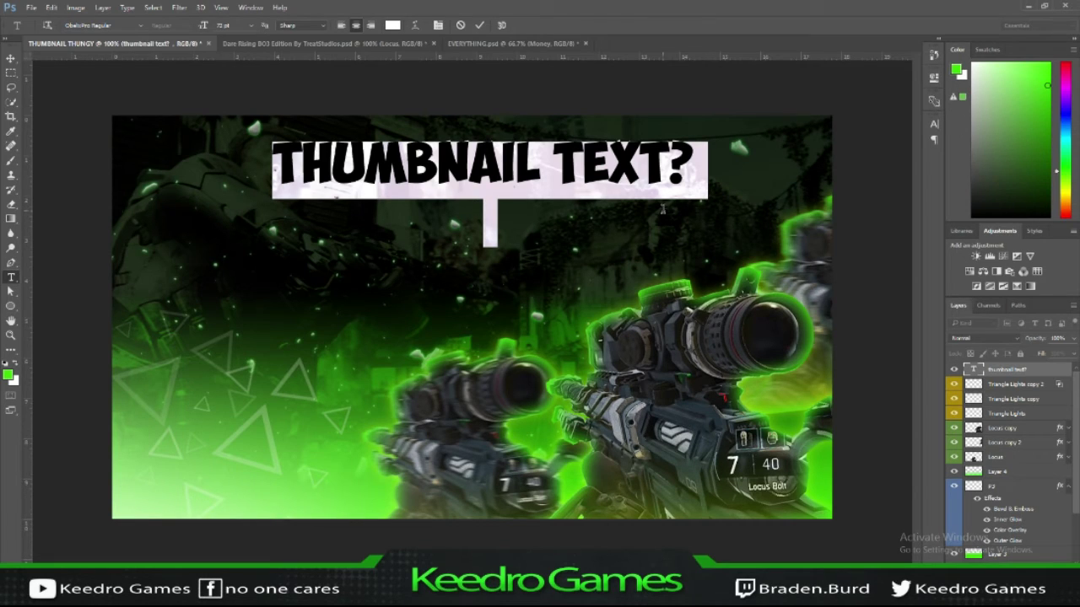
{"action": "left_click", "coordinate": [252, 26]}
{"action": "type", "text": "100"}
{"action": "key", "text": "Return"}
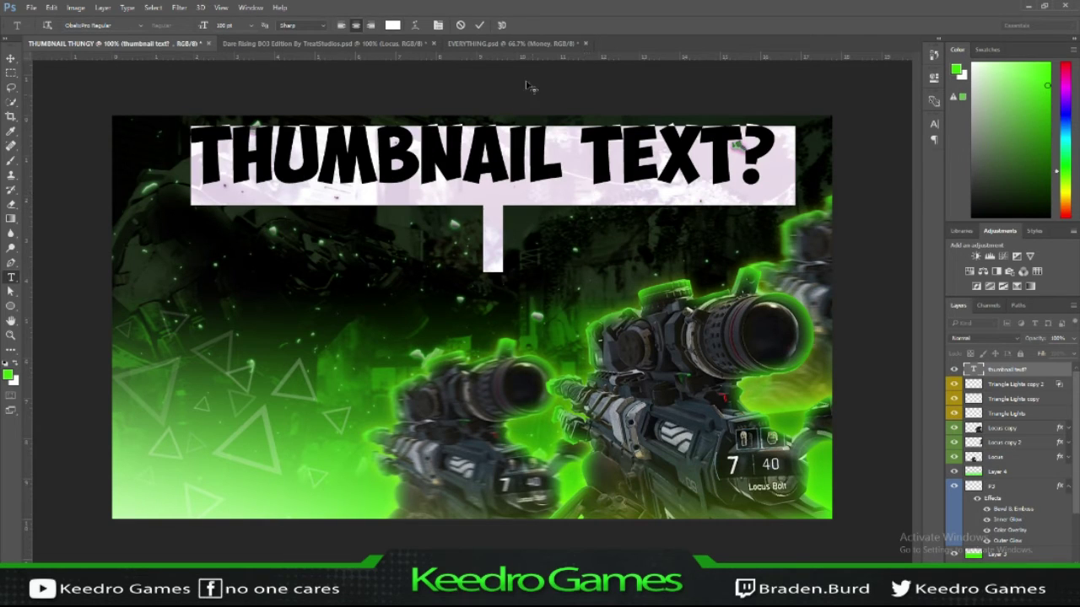
Try converting the headline to 3D, undo it, and nudge the headline slightly
{"action": "left_click", "coordinate": [501, 24]}
{"action": "left_click", "coordinate": [572, 231]}
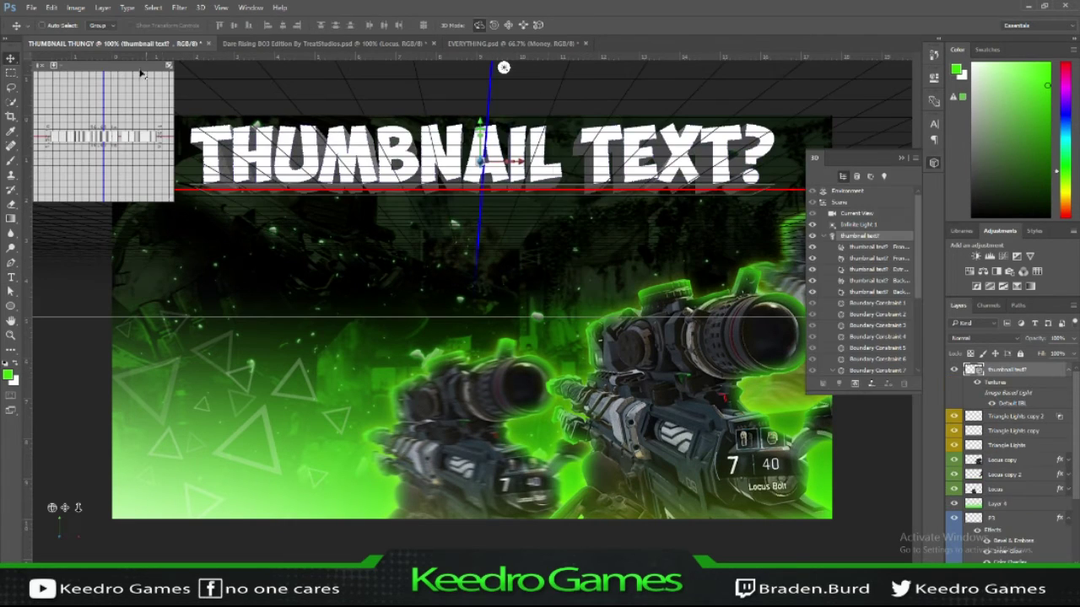
{"action": "left_click", "coordinate": [290, 35]}
{"action": "key", "text": "ctrl+z"}
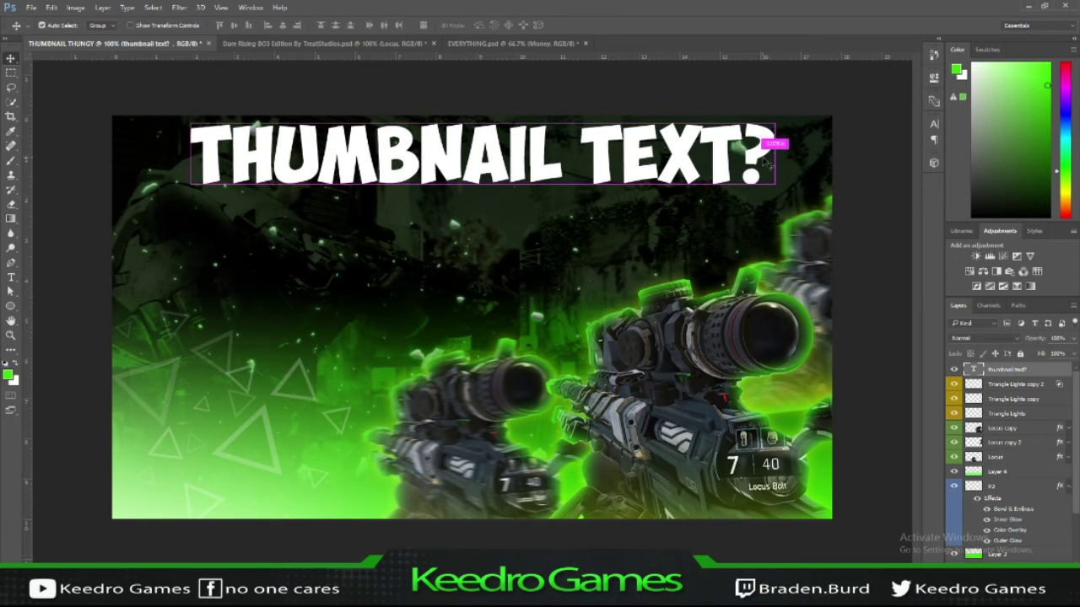
{"action": "left_click_drag", "start_coordinate": [484, 203], "coordinate": [489, 211]}
{"action": "key", "text": "a"}
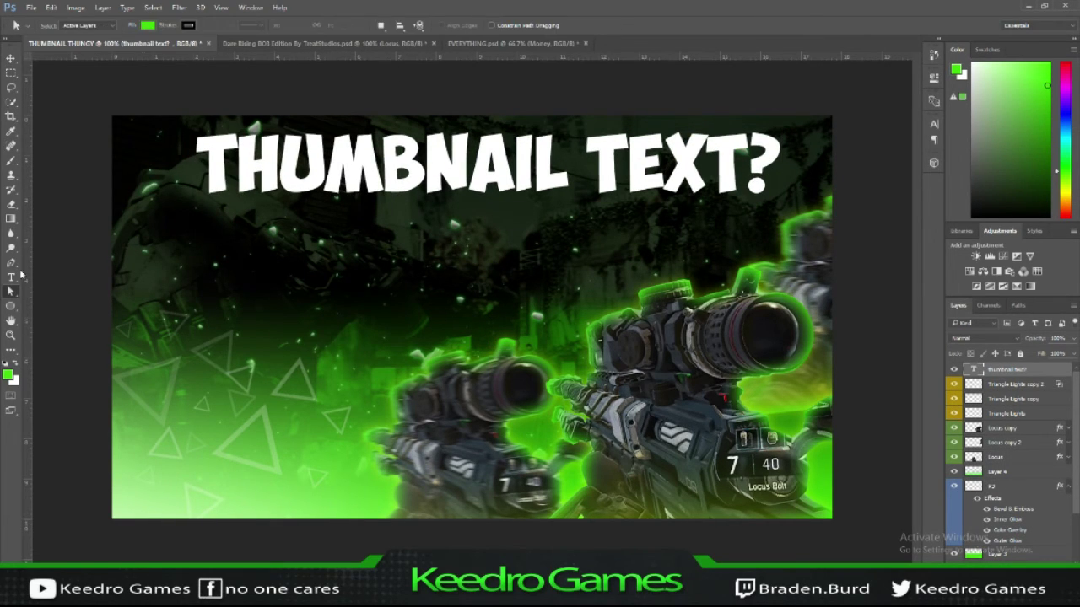
Change the headline wording to 'THUMBNAIL VIDEO!' and commit it
{"action": "double_click", "coordinate": [974, 369]}
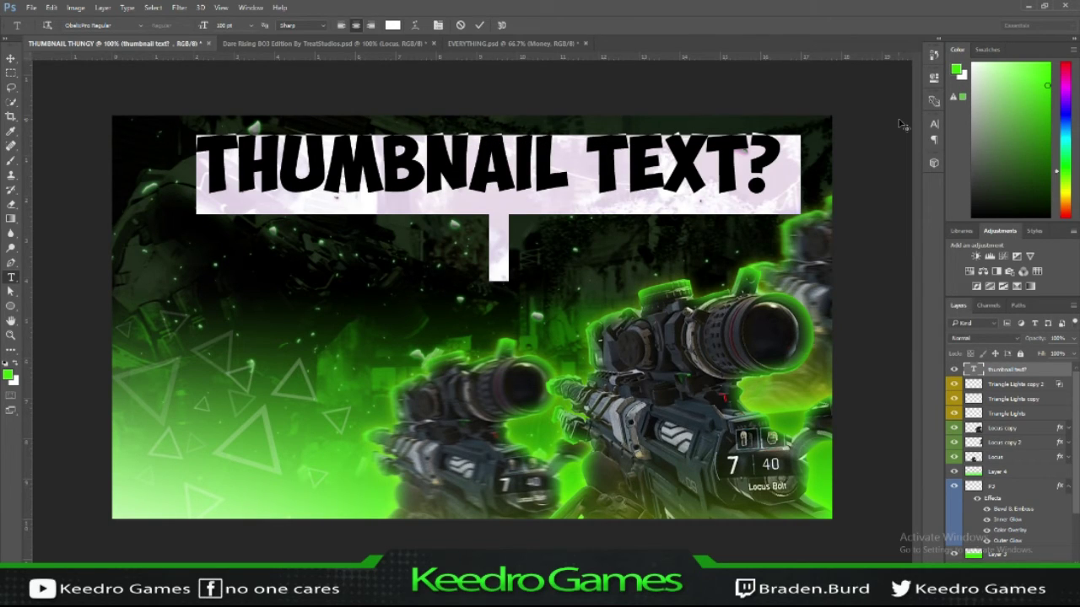
{"action": "left_click", "coordinate": [122, 25]}
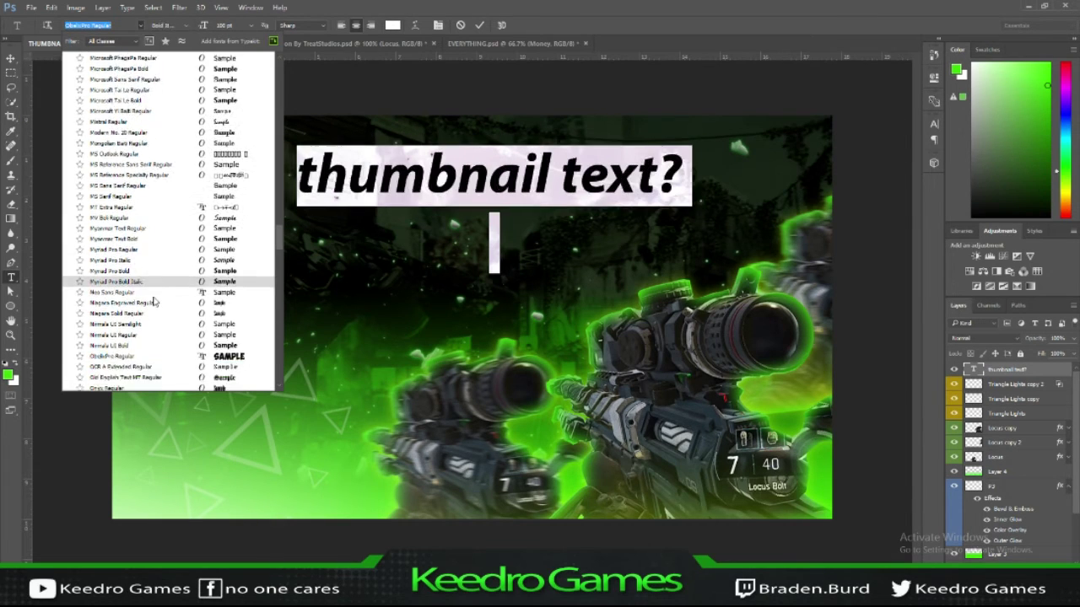
{"action": "key", "text": "Escape"}
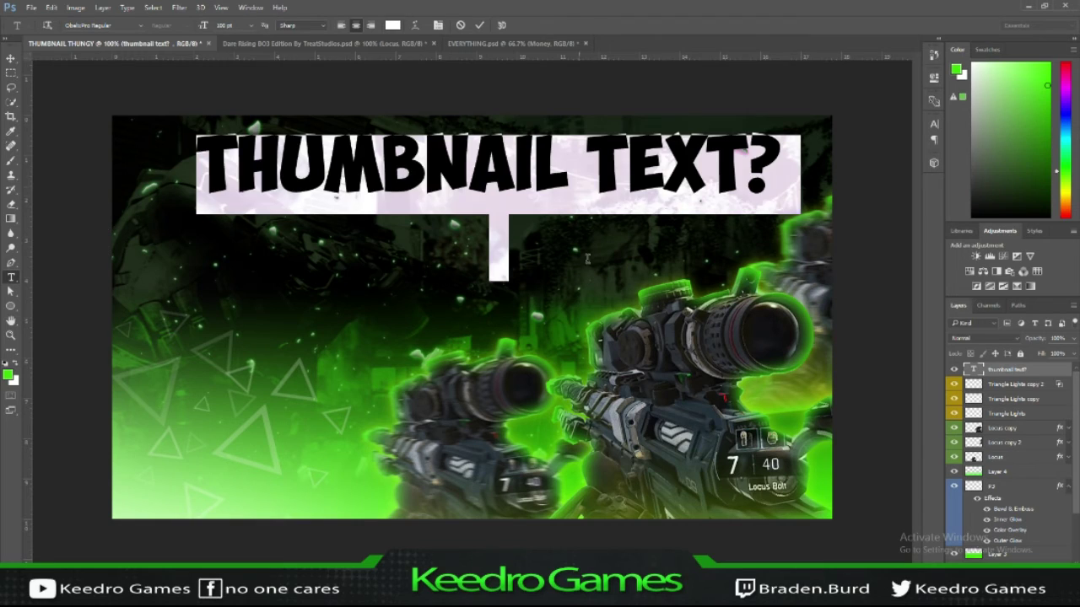
{"action": "left_click", "coordinate": [771, 180]}
{"action": "key", "text": "BackSpace"}
{"action": "key", "text": "BackSpace"}
{"action": "key", "text": "BackSpace"}
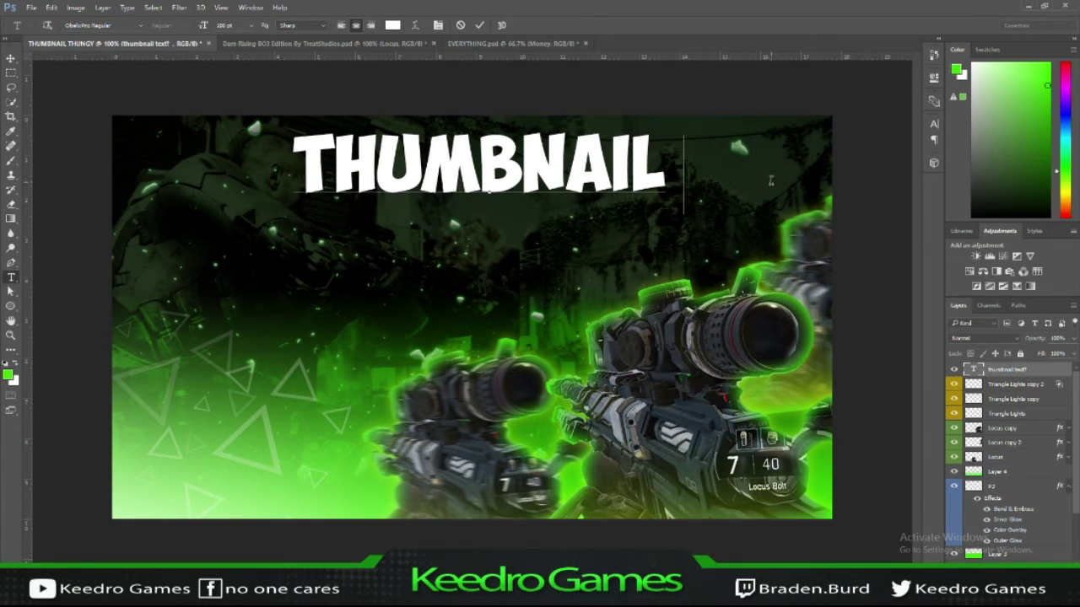
{"action": "type", "text": "VIDEO"}
{"action": "key", "text": "BackSpace"}
{"action": "key", "text": "BackSpace"}
{"action": "type", "text": "EO!"}
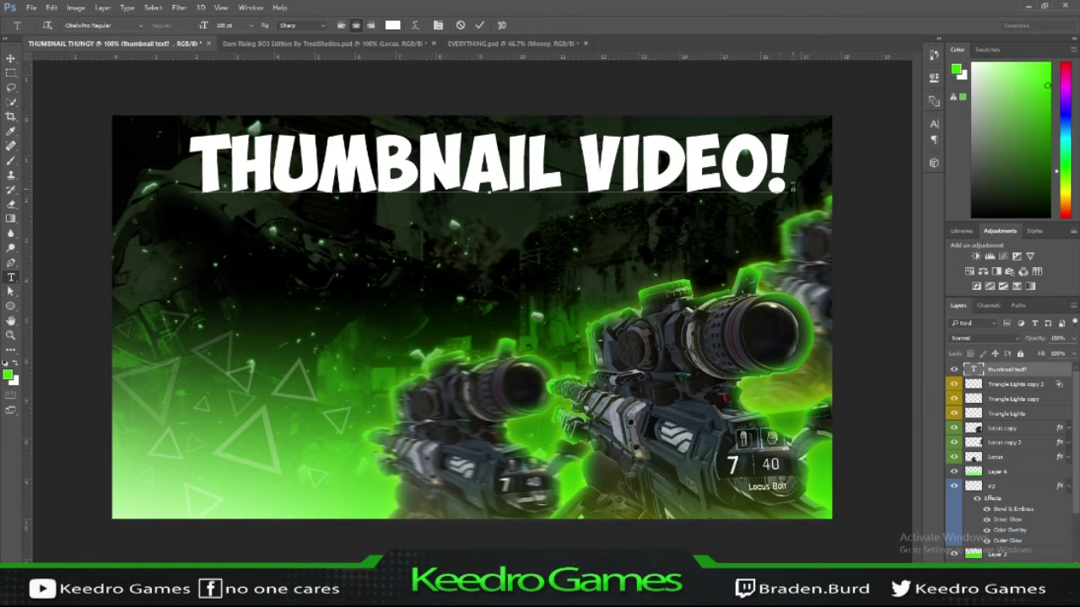
{"action": "key", "text": "ctrl+Return"}
Add a stroke, green inner glow (Choke 5%, Size 28 px) and outer glow to the headline
{"action": "double_click", "coordinate": [976, 372]}
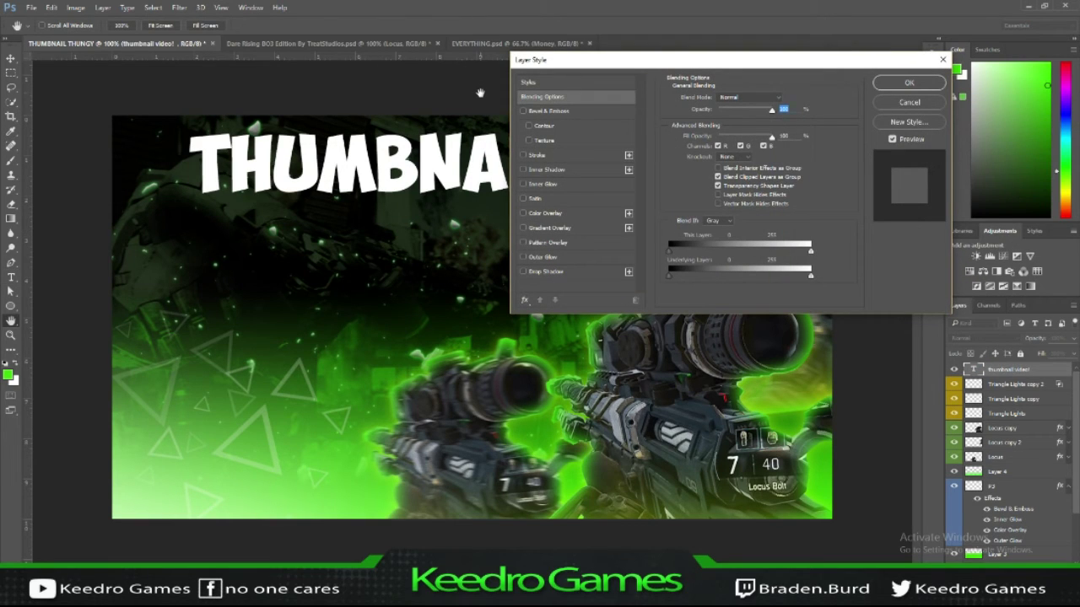
{"action": "left_click", "coordinate": [523, 156]}
{"action": "left_click", "coordinate": [523, 184]}
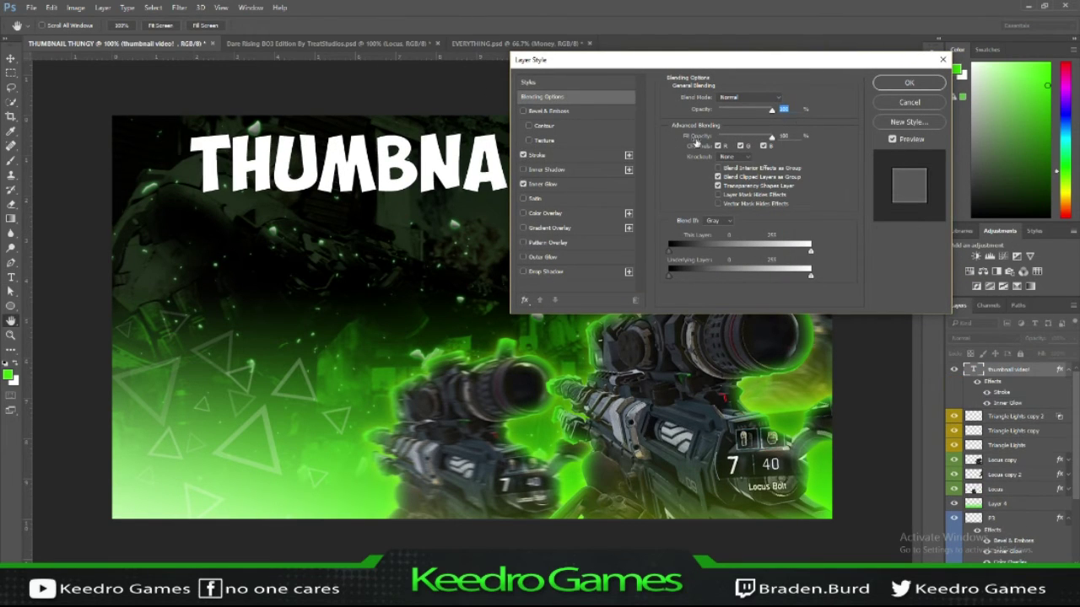
{"action": "left_click", "coordinate": [542, 184]}
{"action": "left_click", "coordinate": [693, 135]}
{"action": "type", "text": "3ed909"}
{"action": "left_click", "coordinate": [919, 199]}
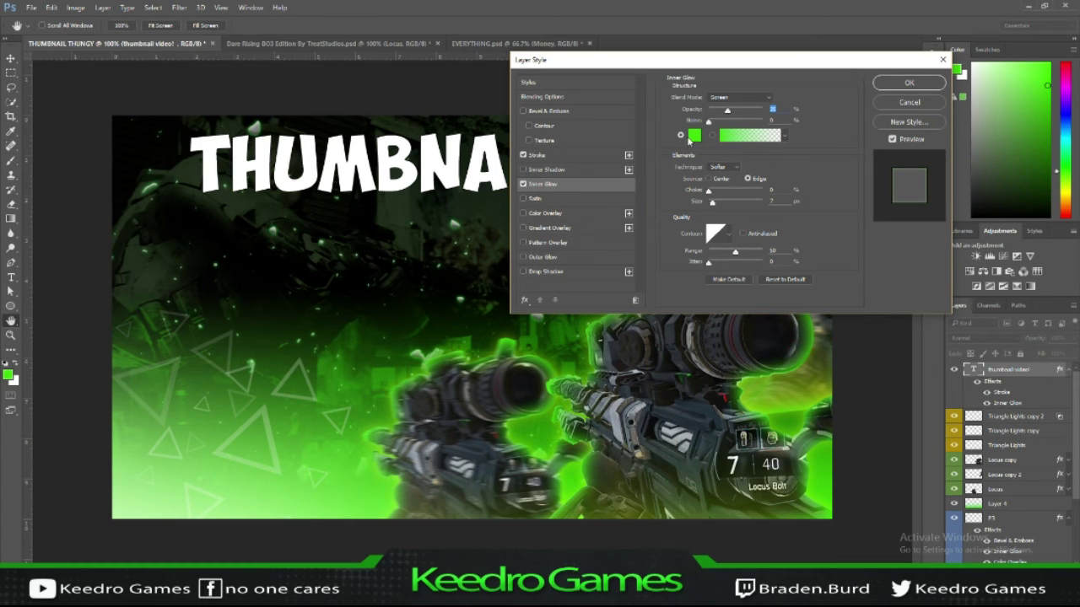
{"action": "left_click", "coordinate": [548, 257]}
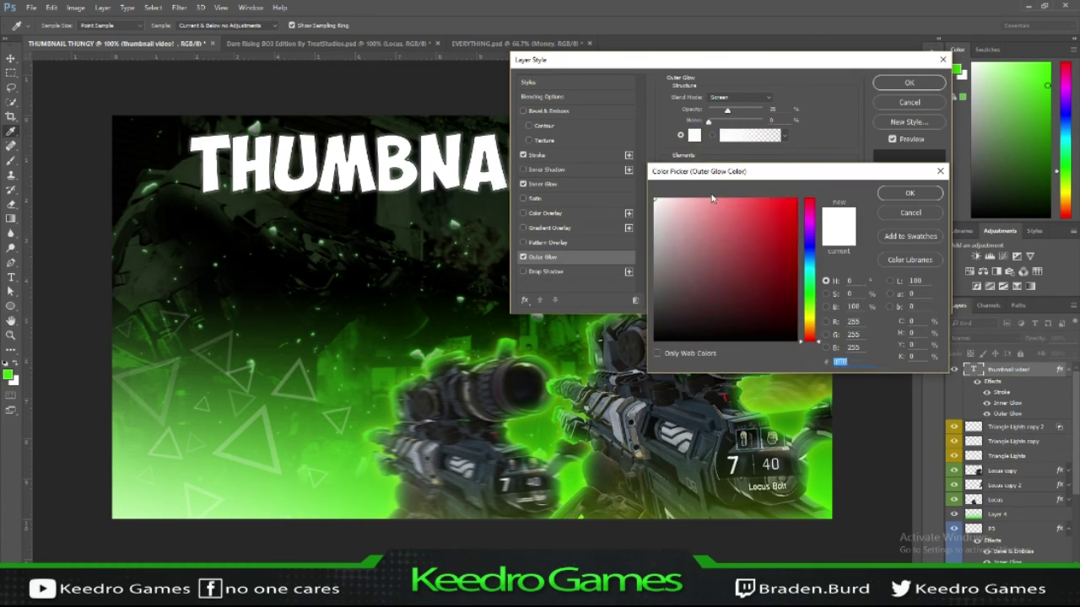
{"action": "left_click", "coordinate": [585, 184]}
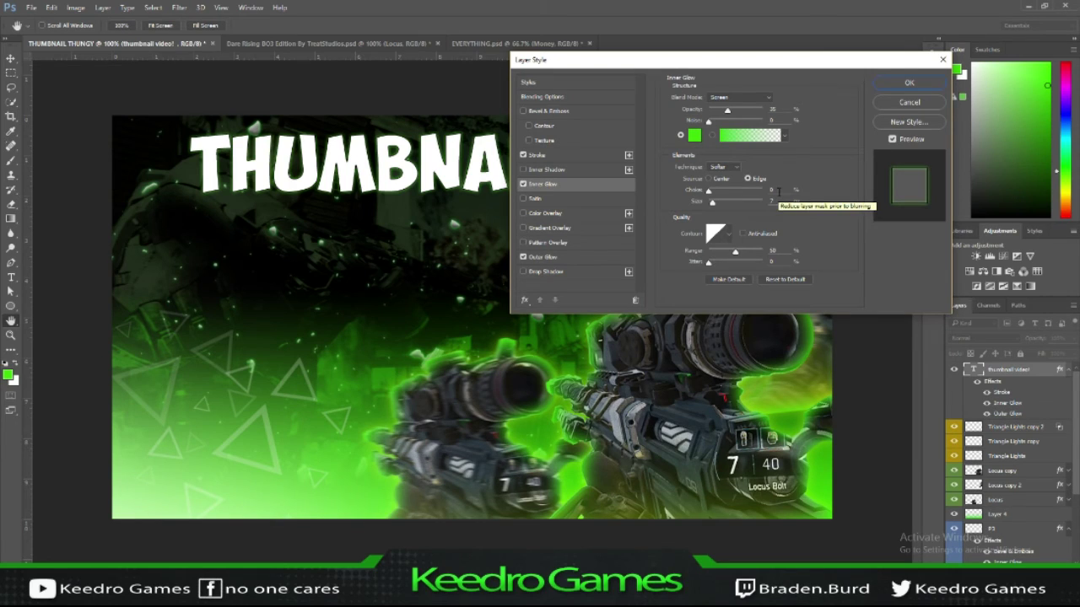
{"action": "left_click_drag", "start_coordinate": [708, 191], "coordinate": [717, 202]}
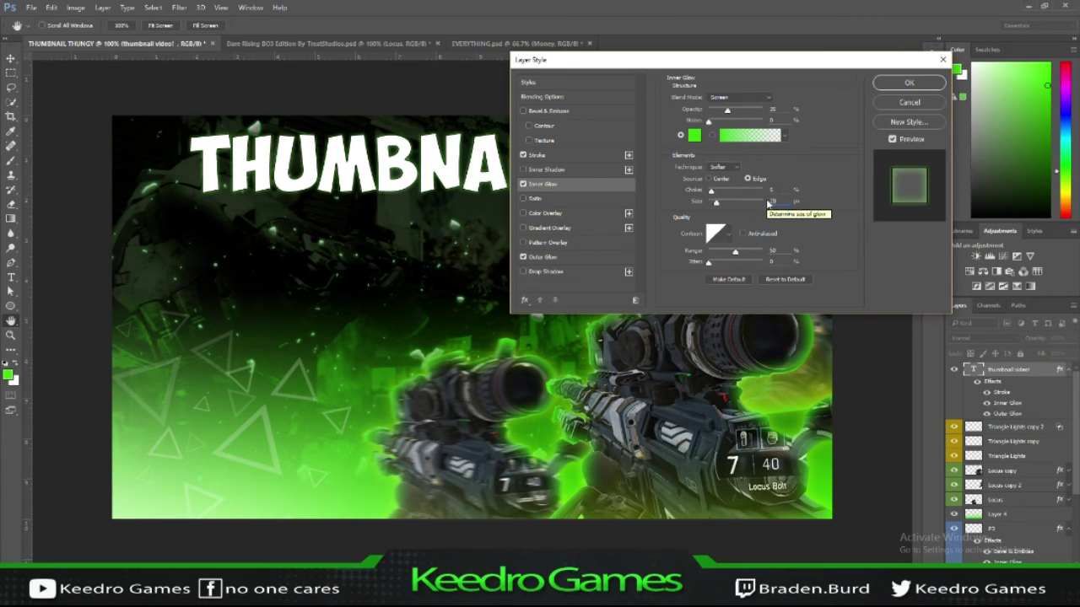
Add a gradient overlay using the Foreground to Transparent preset
{"action": "left_click", "coordinate": [544, 228]}
{"action": "left_click", "coordinate": [737, 123]}
{"action": "left_click", "coordinate": [648, 131]}
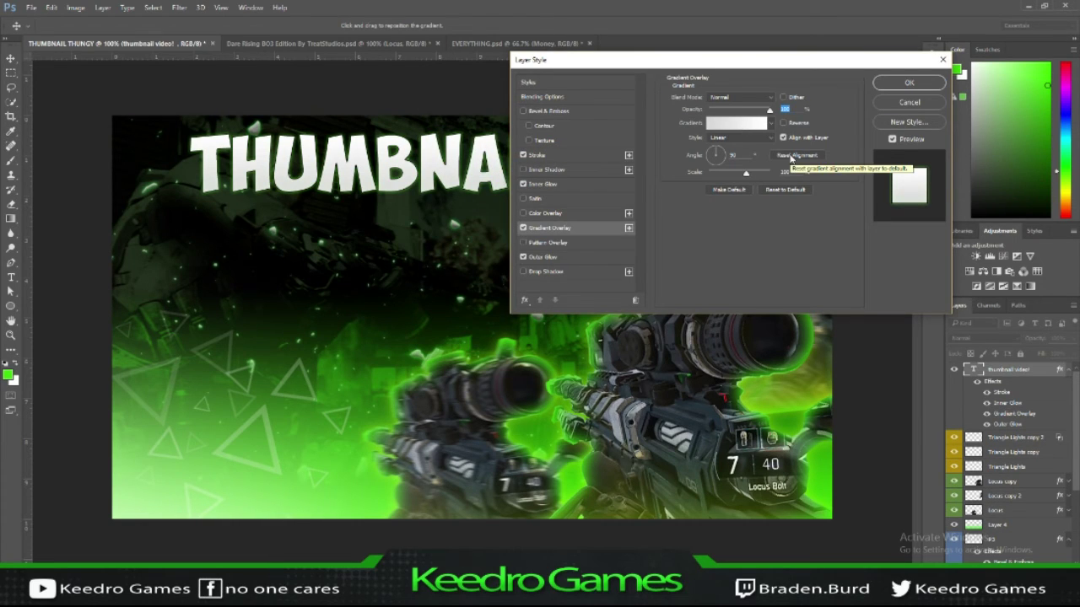
{"action": "left_click", "coordinate": [747, 122]}
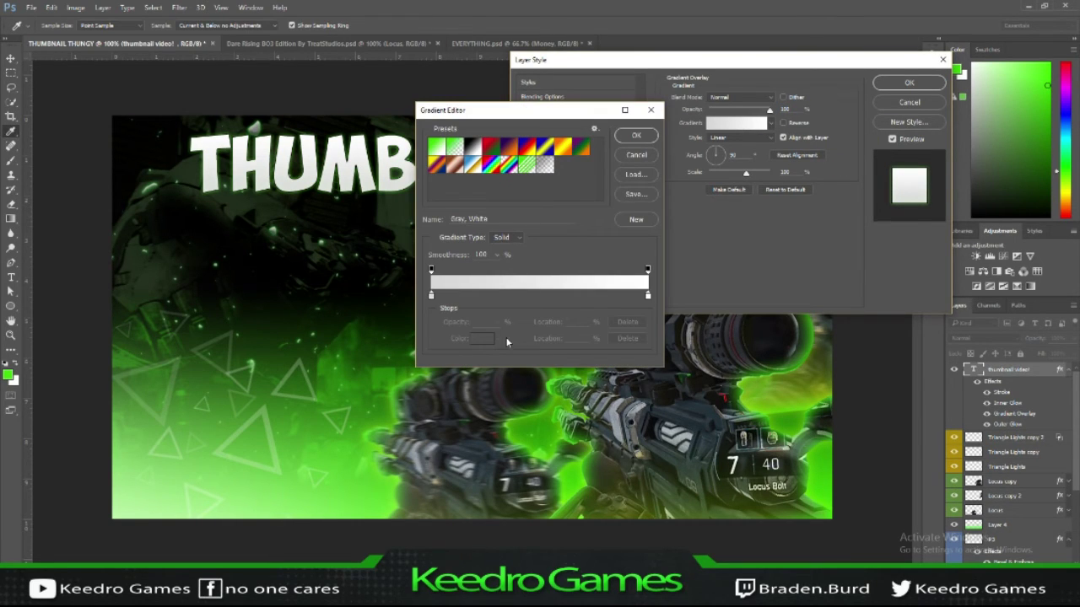
{"action": "key", "text": "Return"}
{"action": "left_click", "coordinate": [738, 124]}
{"action": "left_click", "coordinate": [455, 147]}
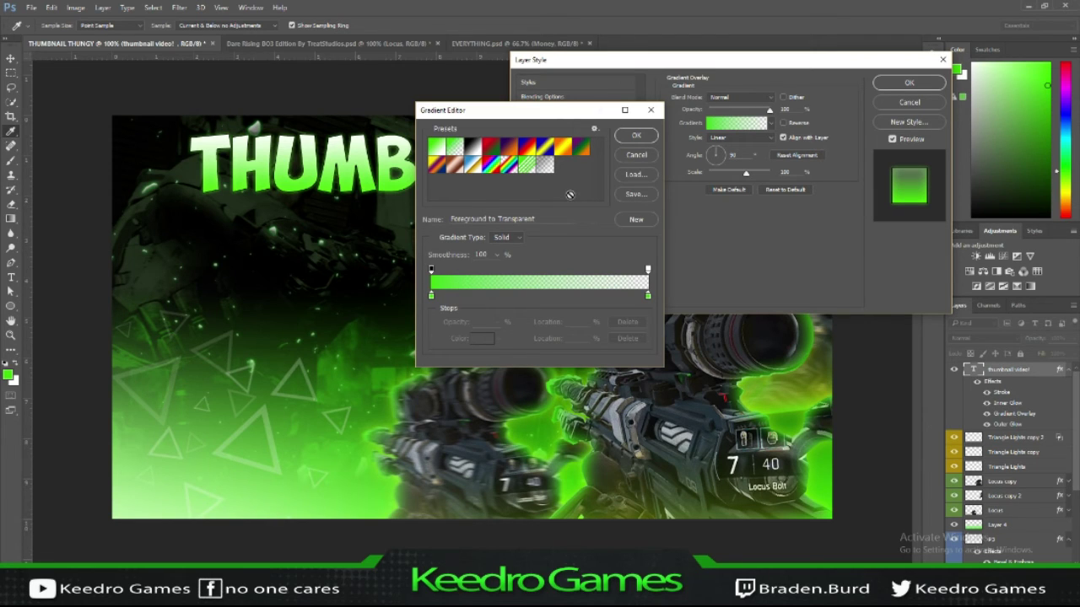
Experiment with gradient stop positions in the Gradient Editor, then discard the changes
{"action": "left_click", "coordinate": [637, 174]}
{"action": "key", "text": "Escape"}
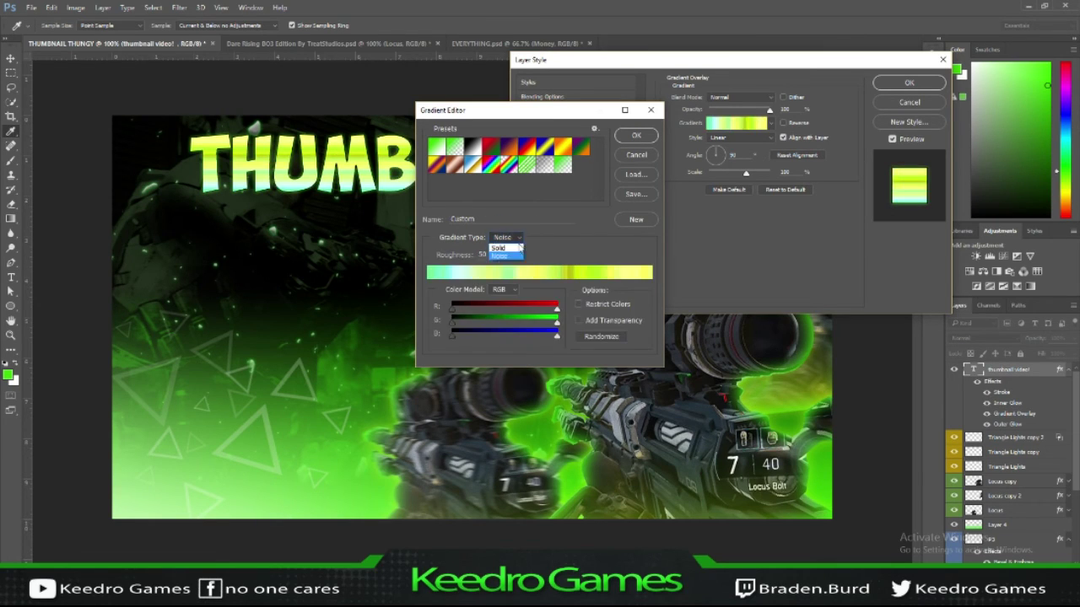
{"action": "left_click_drag", "start_coordinate": [648, 295], "coordinate": [515, 295]}
{"action": "left_click_drag", "start_coordinate": [648, 270], "coordinate": [432, 270]}
{"action": "left_click", "coordinate": [515, 295]}
{"action": "left_click", "coordinate": [638, 156]}
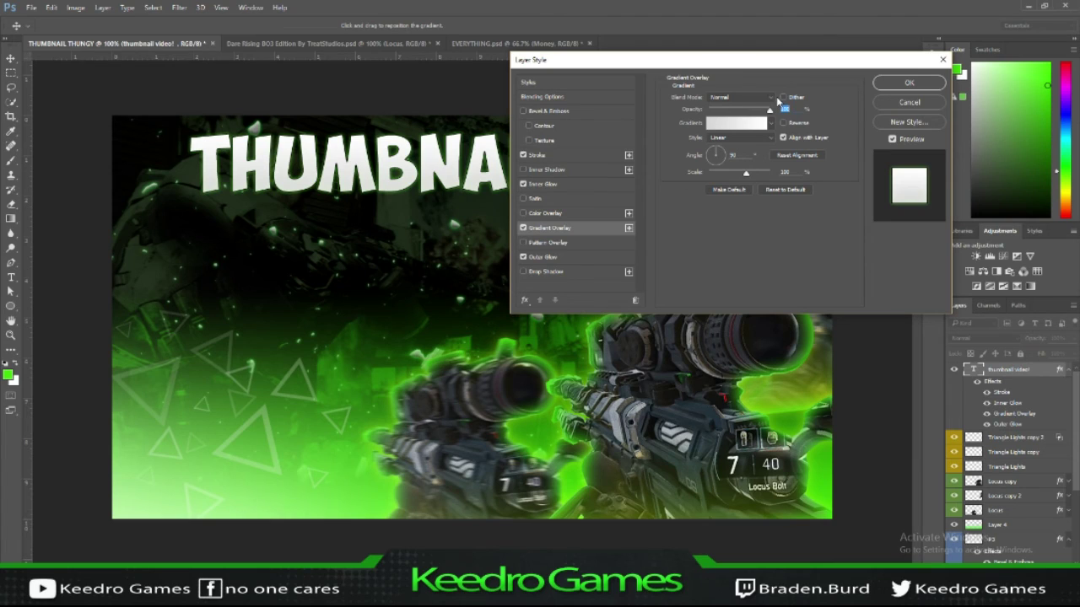
{"action": "left_click", "coordinate": [770, 123]}
{"action": "left_click", "coordinate": [737, 124]}
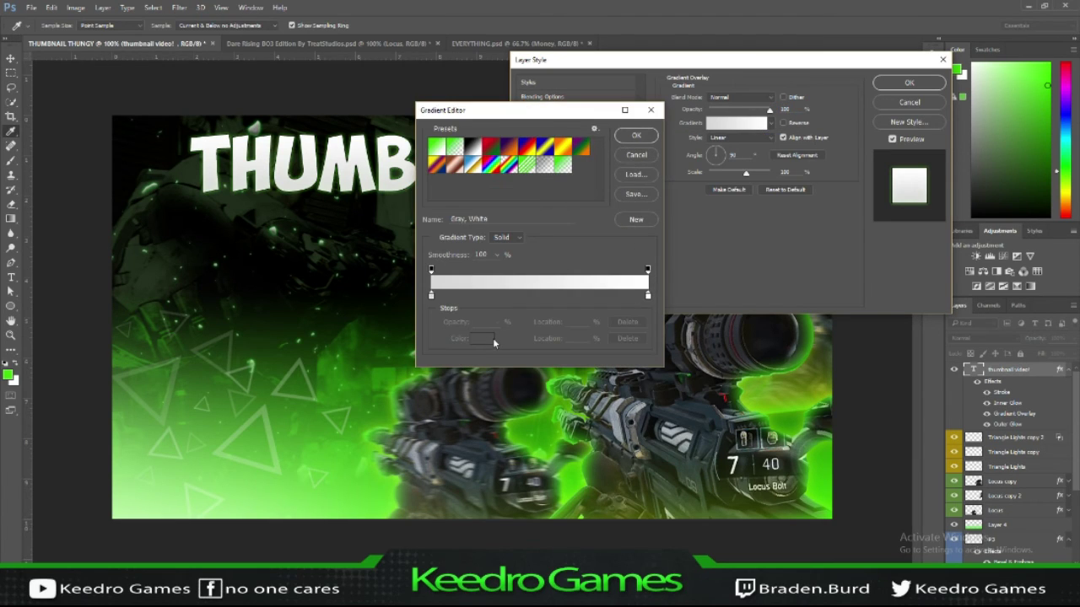
Use a Foreground to Background gradient with both stops green, and apply the layer style
{"action": "left_click", "coordinate": [438, 147]}
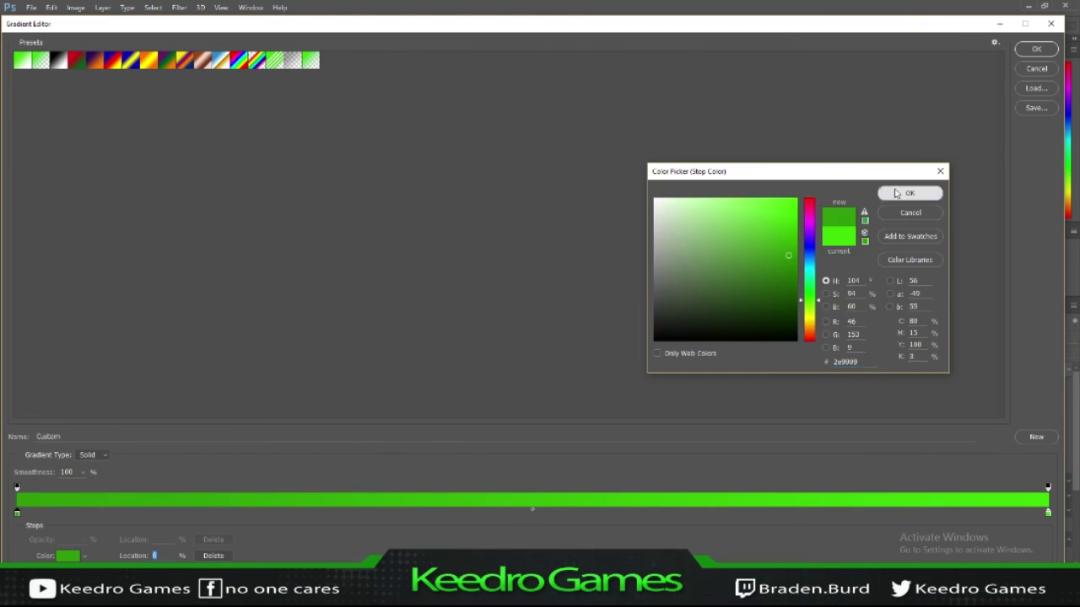
{"action": "left_click", "coordinate": [897, 193]}
{"action": "left_click_drag", "start_coordinate": [844, 24], "coordinate": [827, 229]}
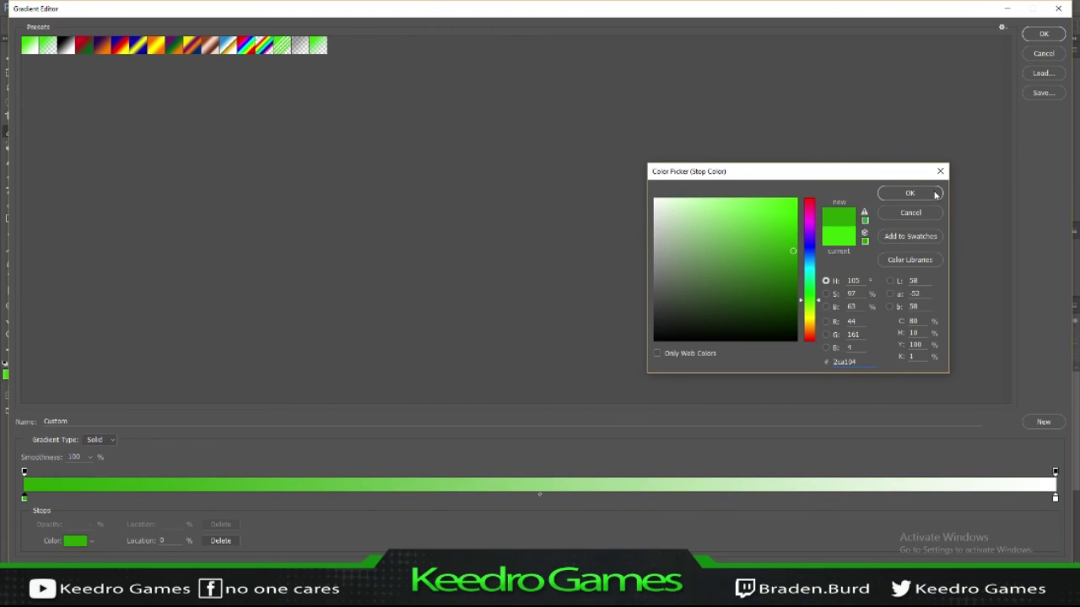
{"action": "left_click", "coordinate": [917, 200]}
{"action": "left_click", "coordinate": [1054, 498]}
{"action": "left_click", "coordinate": [75, 541]}
{"action": "left_click", "coordinate": [789, 214]}
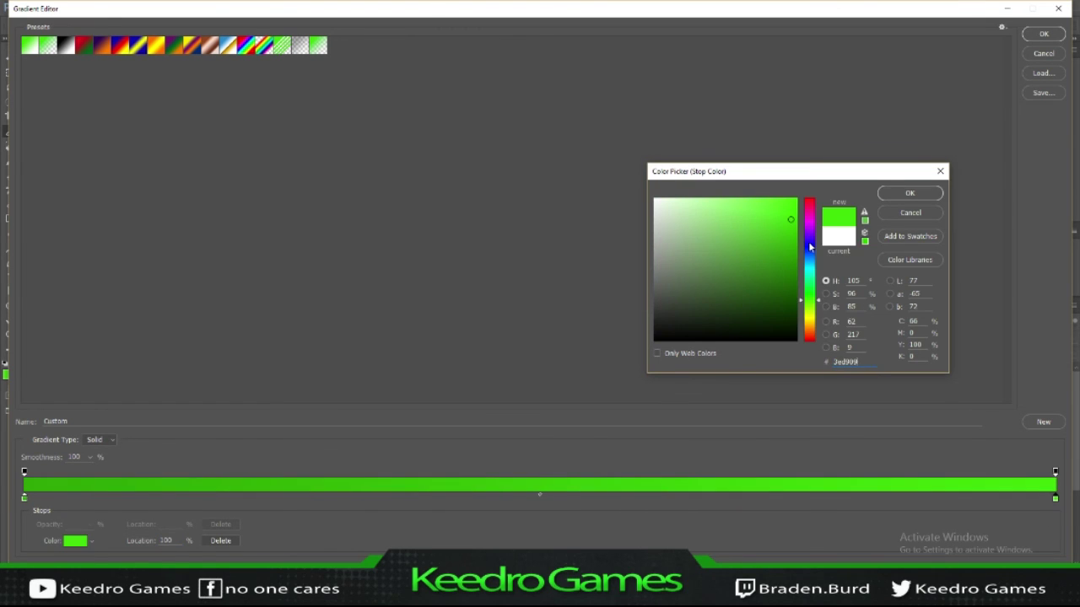
{"action": "left_click", "coordinate": [909, 193]}
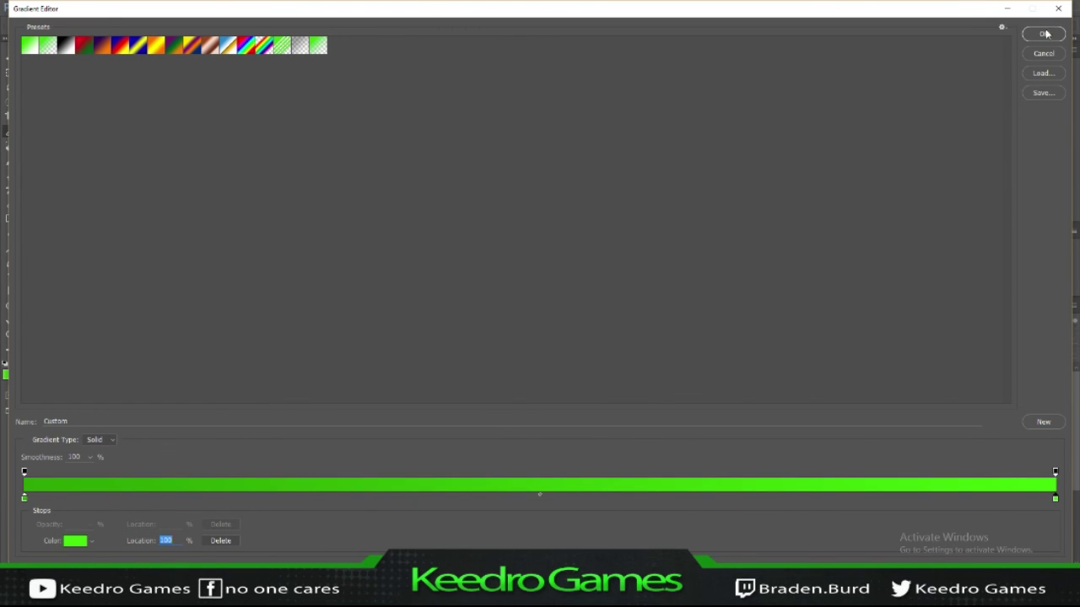
{"action": "left_click", "coordinate": [1045, 34]}
{"action": "key", "text": "Return"}
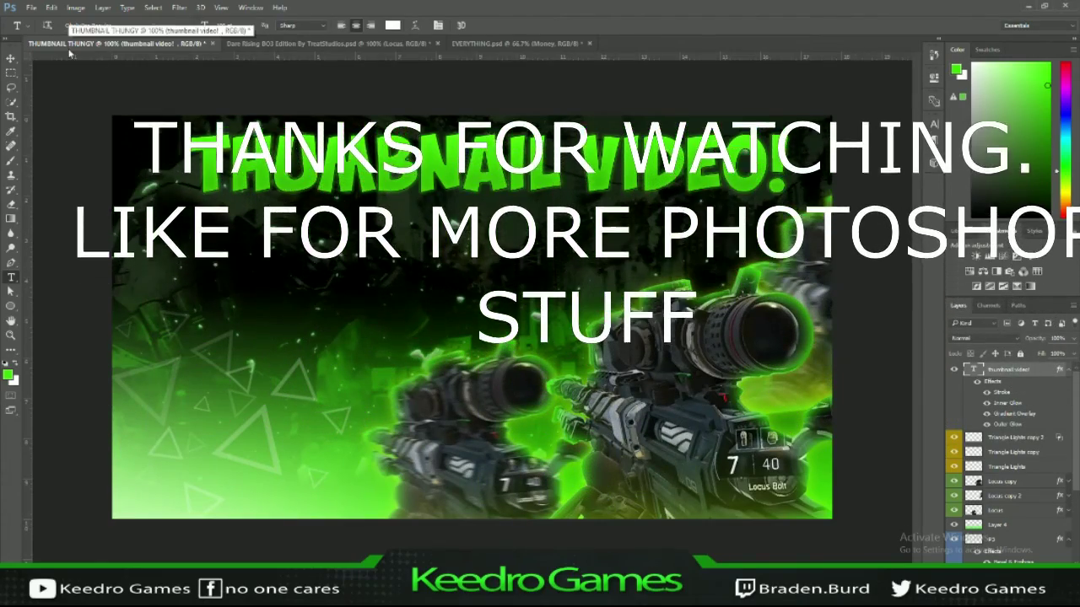
Save the thumbnail as PSD 'THUMBNAIL THUNGY for youtube' on the Desktop
{"action": "left_click", "coordinate": [31, 6]}
{"action": "left_click", "coordinate": [51, 143]}
{"action": "type", "text": "for youtube"}
{"action": "left_click", "coordinate": [47, 113]}
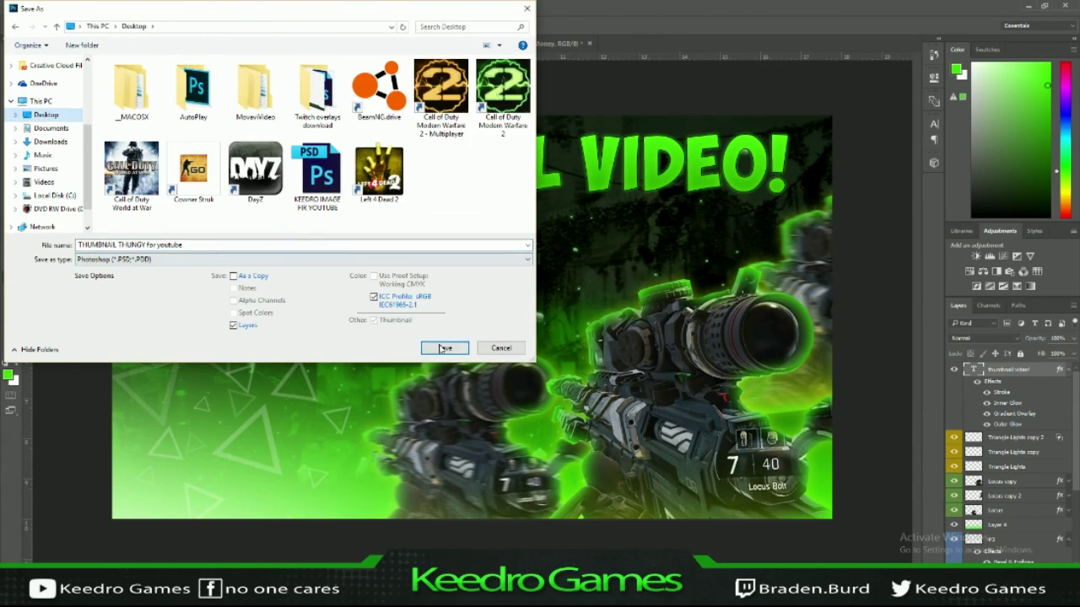